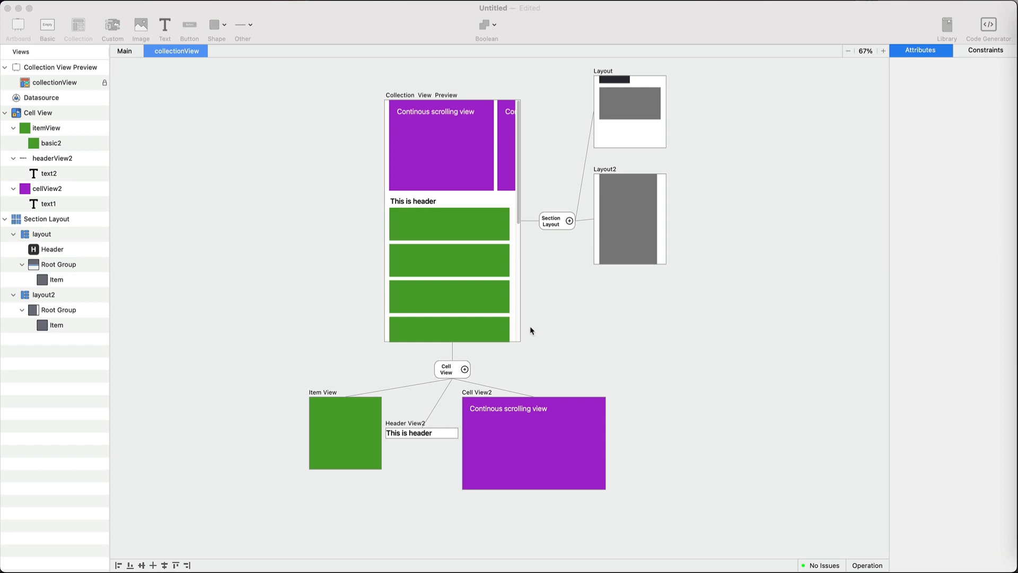
Add an image view about 394 by 256 covering the whole purple Cell View2 and order it behind the text.
left_click(179, 194)
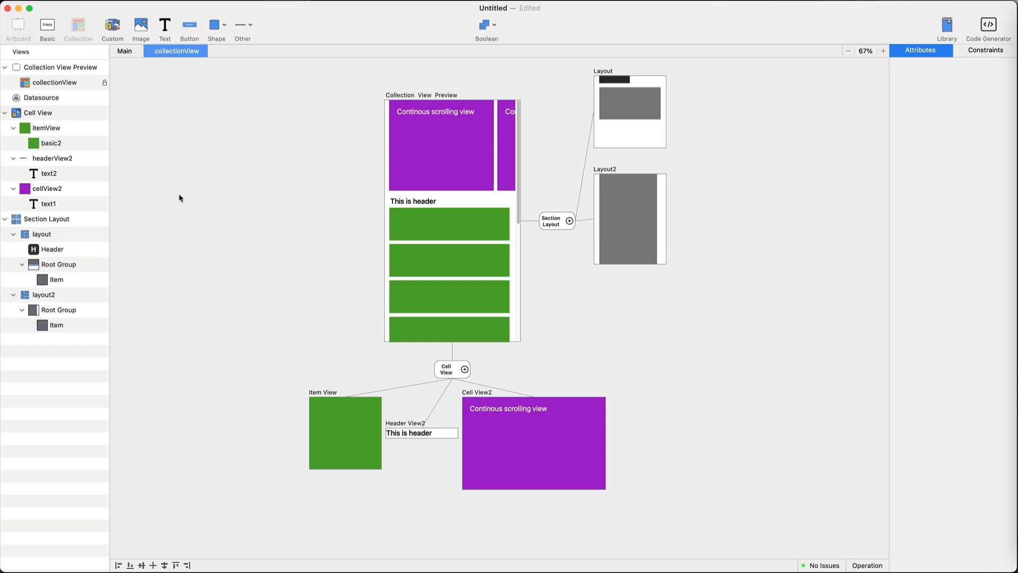
left_click(140, 32)
left_click_drag(466, 399, 606, 489)
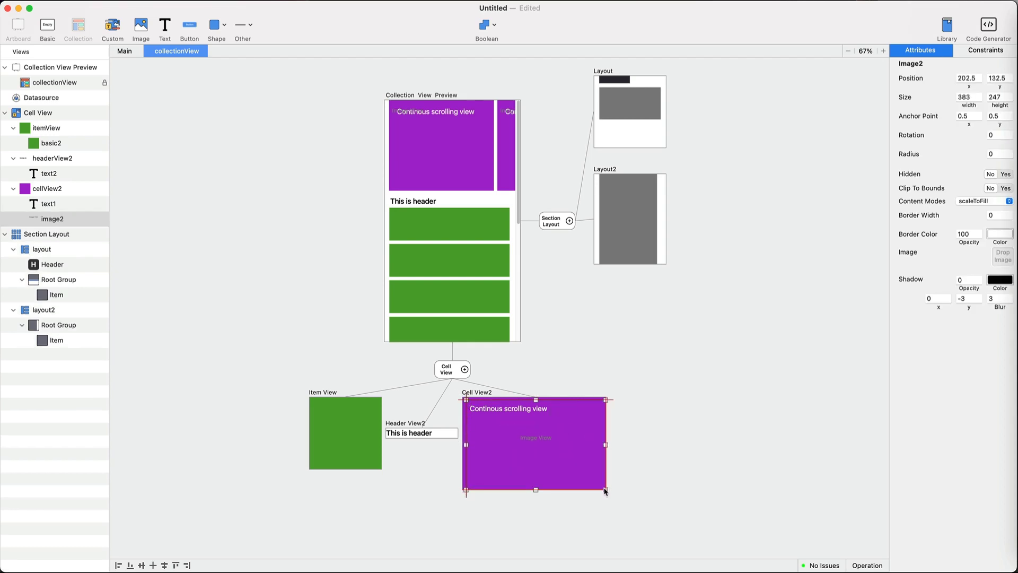
left_click_drag(468, 402, 462, 397)
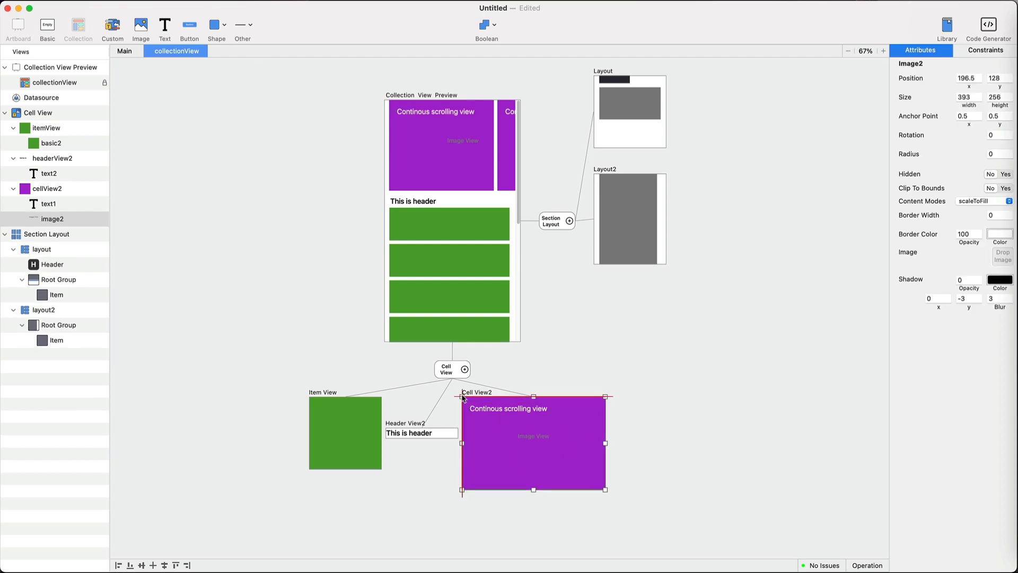
left_click_drag(607, 448, 607, 447)
left_click_drag(43, 223, 46, 197)
left_click(44, 209)
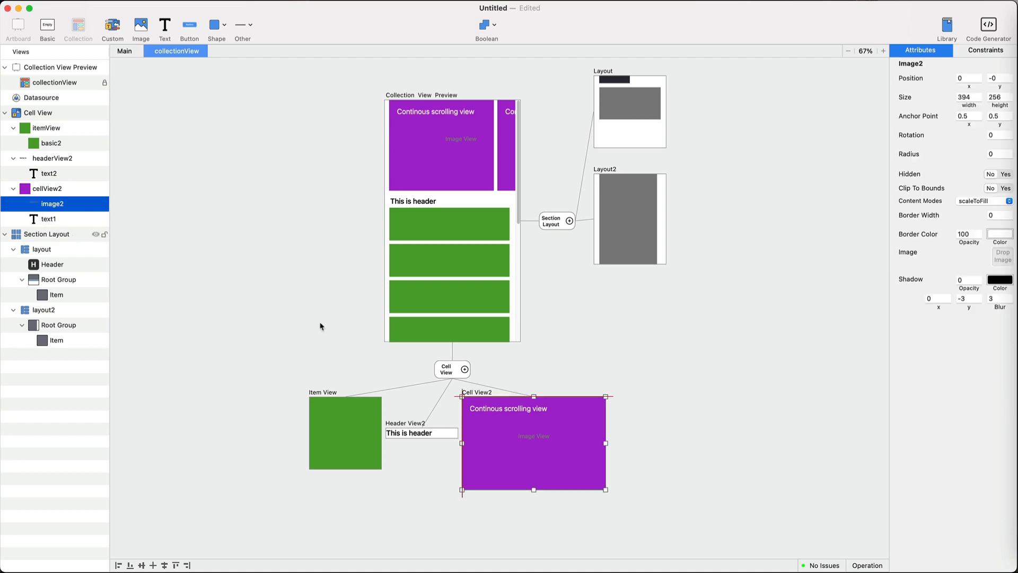
Add the missing trailing, top and bottom constraints to the image view in Cell View2.
left_click(840, 566)
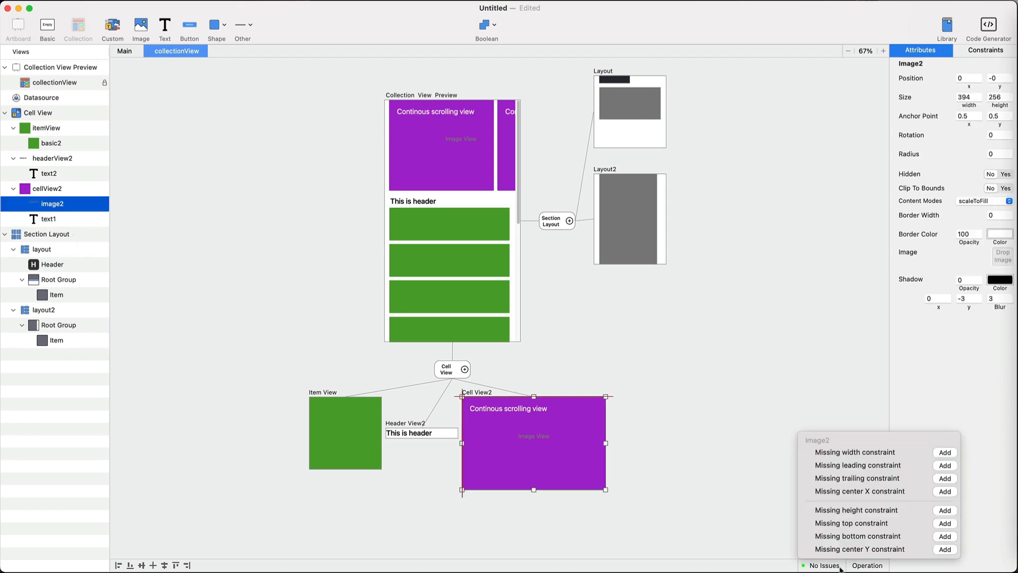
left_click(944, 477)
left_click(945, 536)
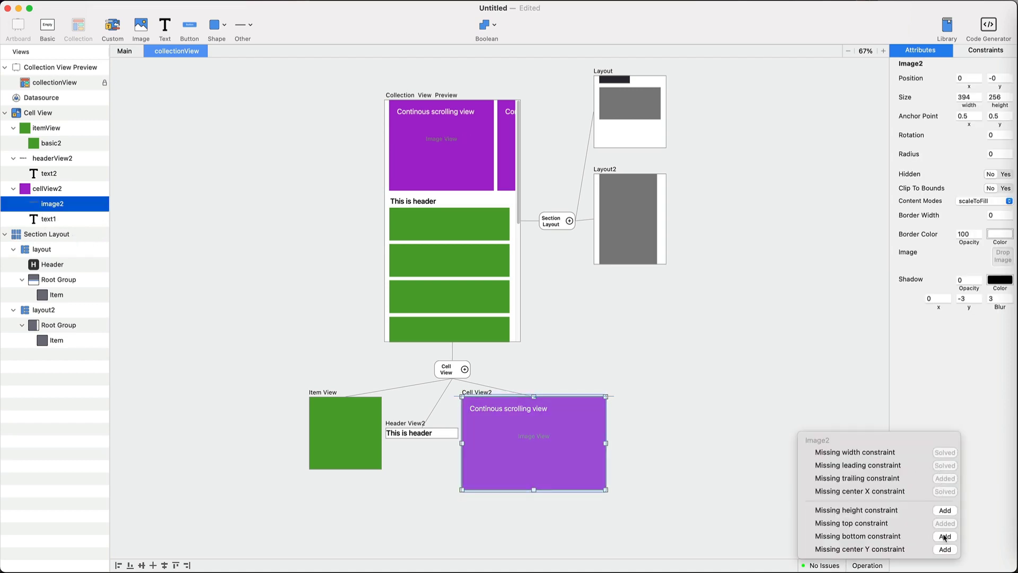
left_click(716, 419)
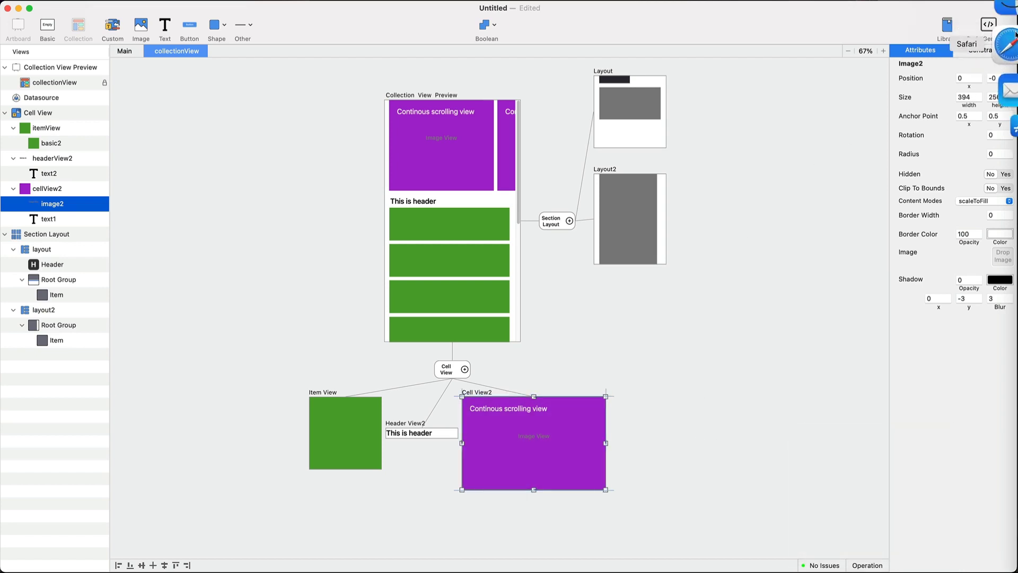
Fill the image view with nasi lemak.jpg from the Images folder and set its content mode to scaleAspectFill.
left_click(1005, 88)
left_click_drag(466, 199, 753, 191)
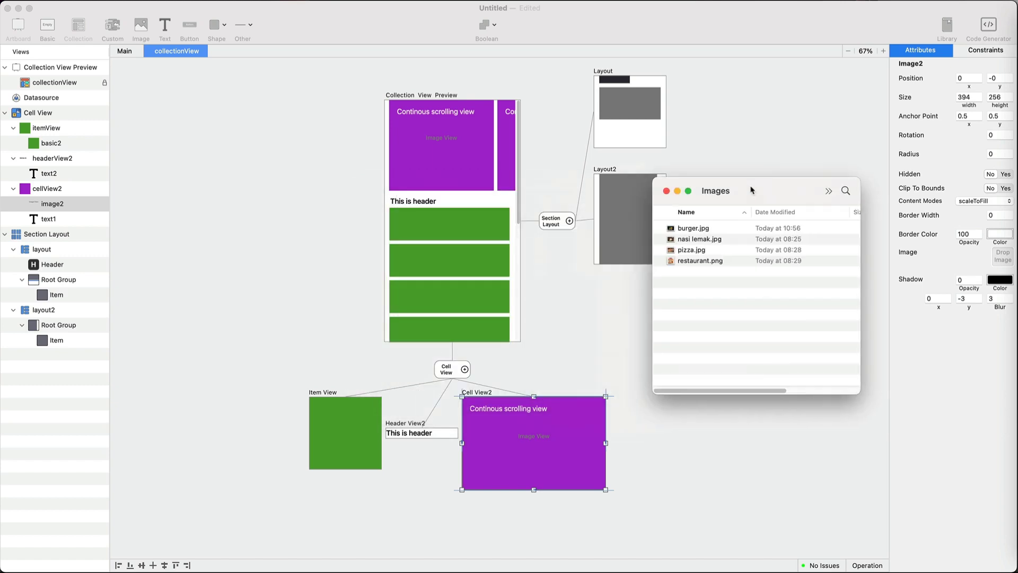
left_click(675, 243)
left_click_drag(676, 243, 997, 256)
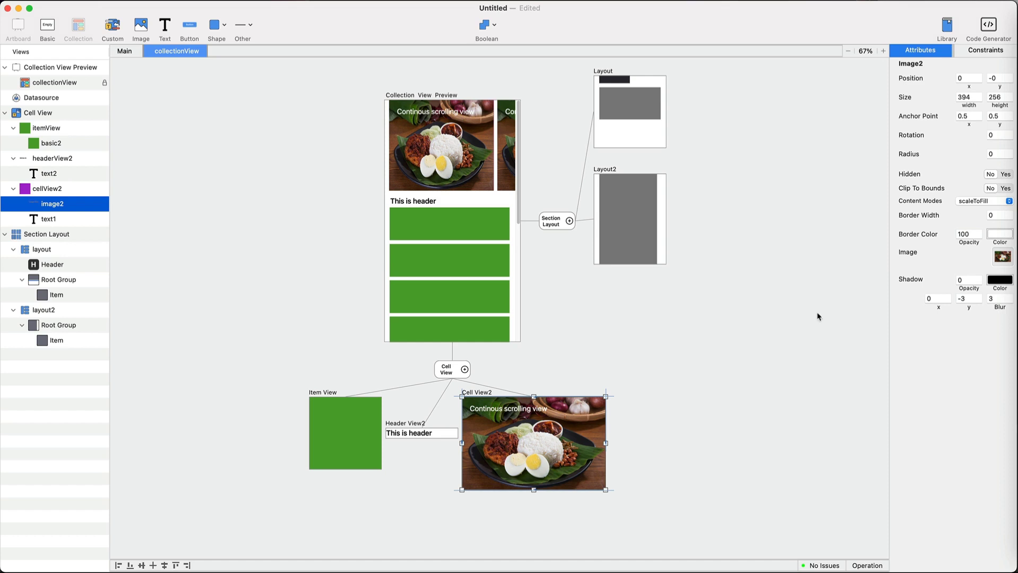
left_click(984, 201)
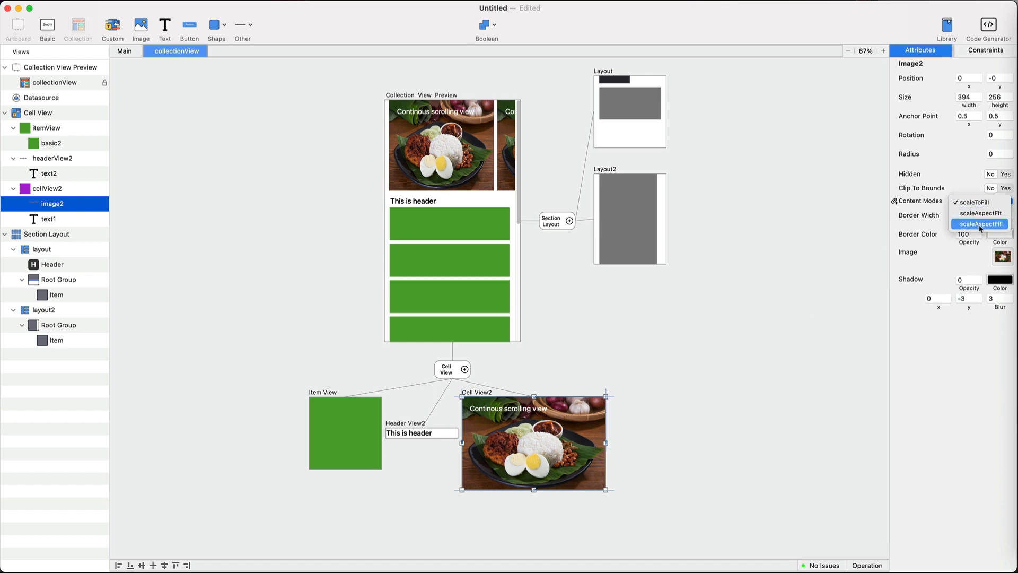
left_click(980, 225)
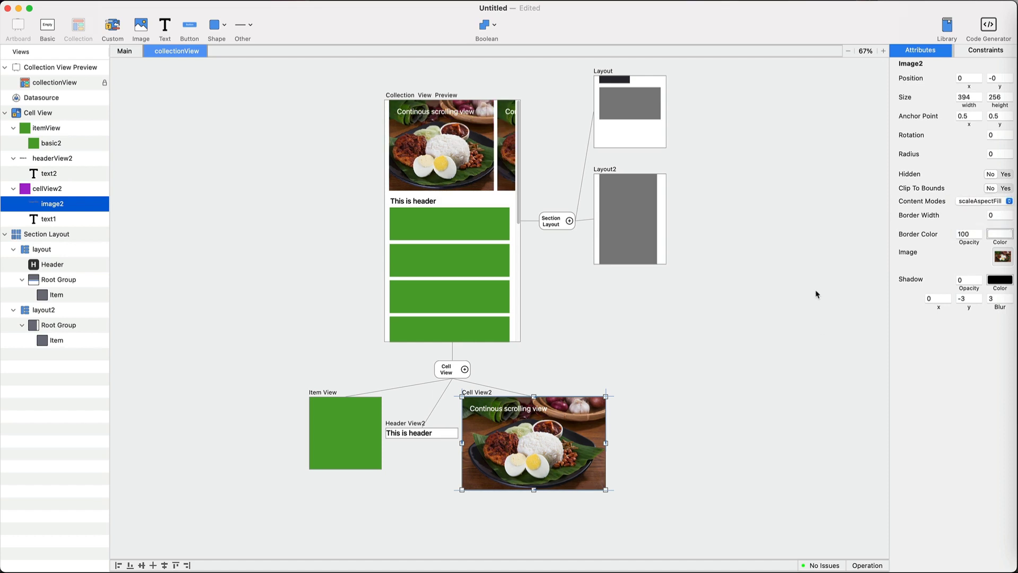
Duplicate the "Continous scrolling view" text in Cell View2 and place the second line directly below the first.
left_click(438, 411)
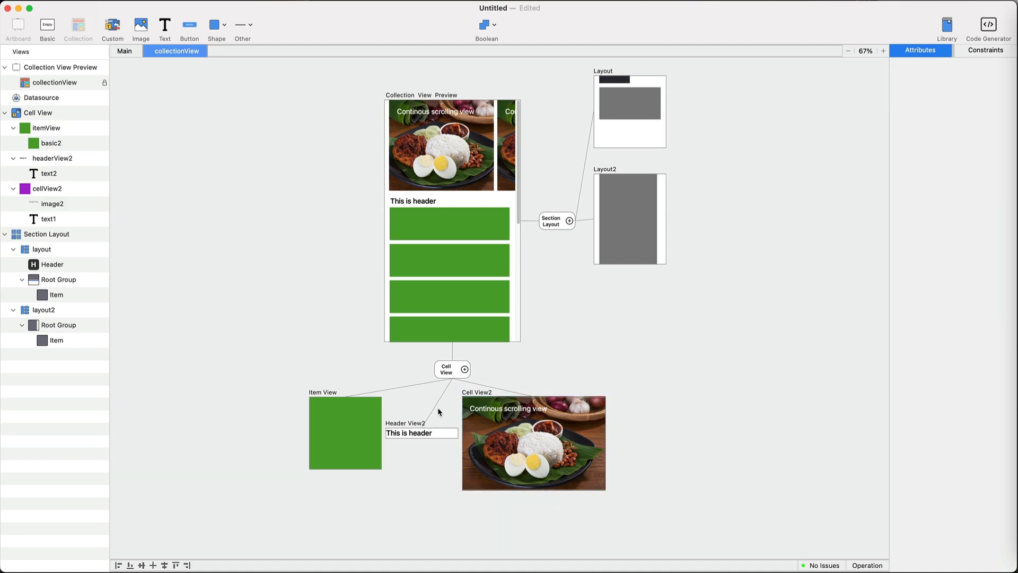
left_click(512, 414)
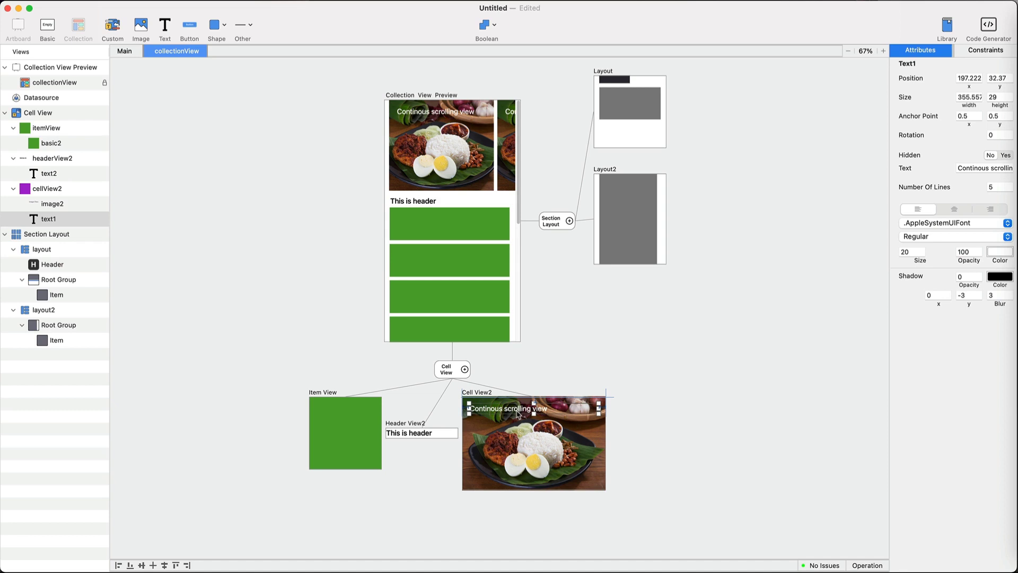
left_click_drag(518, 415, 514, 427)
Replace the lower text's top constraint to cellView2 with a top spacing constraint to the text above it.
left_click(975, 53)
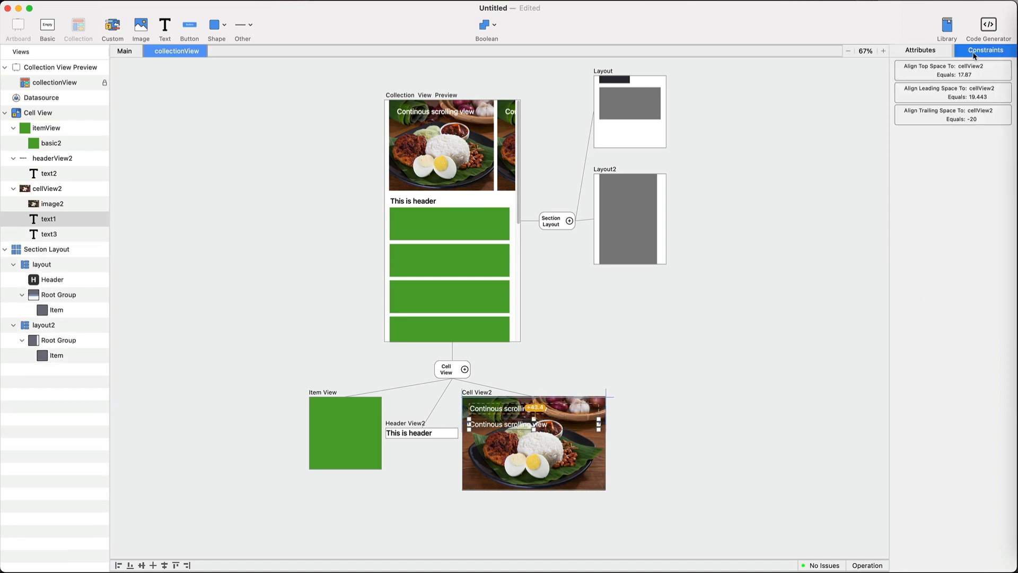
left_click(954, 71)
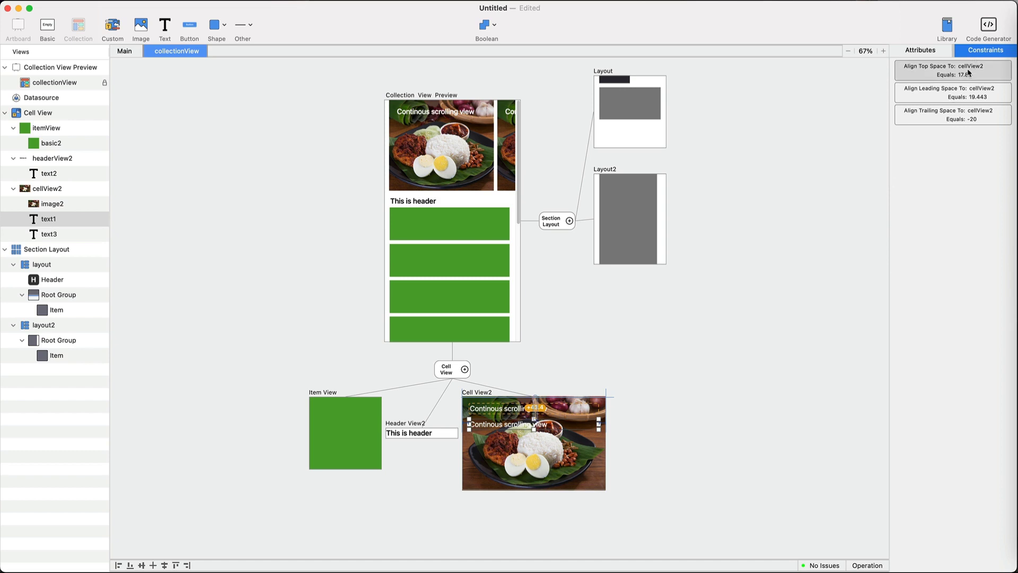
left_click(957, 40)
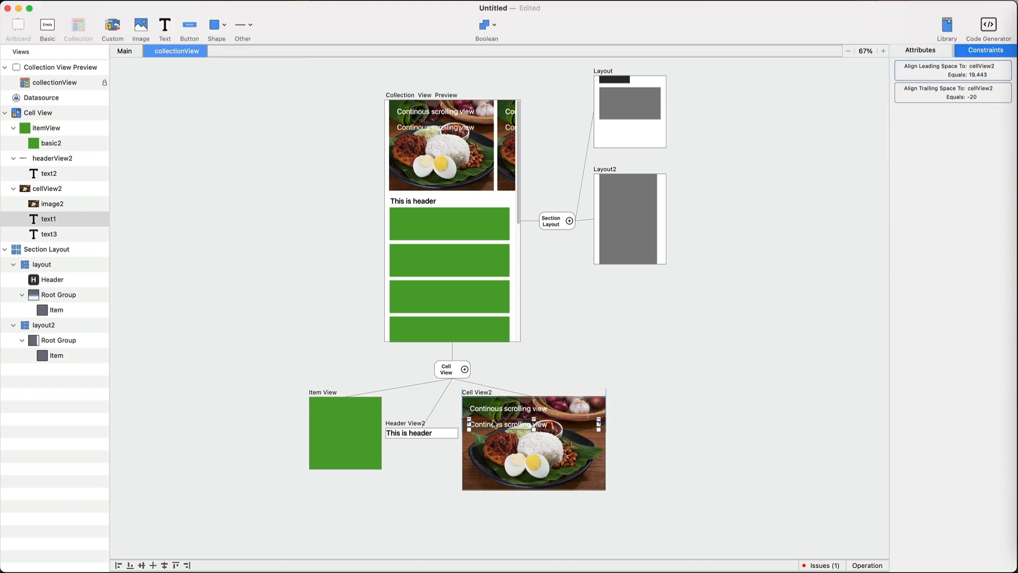
left_click_drag(492, 426, 493, 411)
left_click(509, 414)
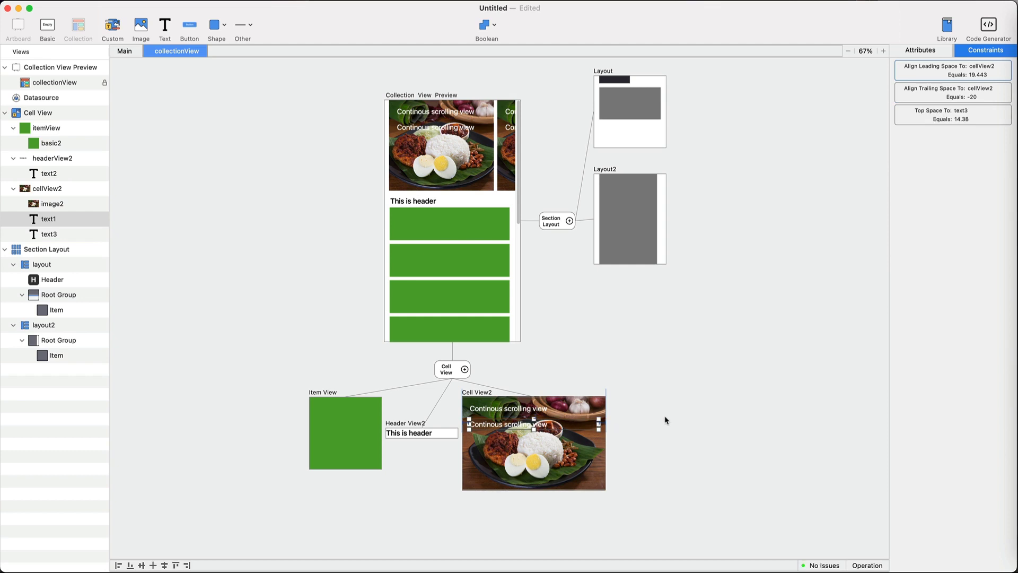
Change the upper text in Cell View2 to "Featured Food" and set its number of lines to 1.
left_click(515, 409)
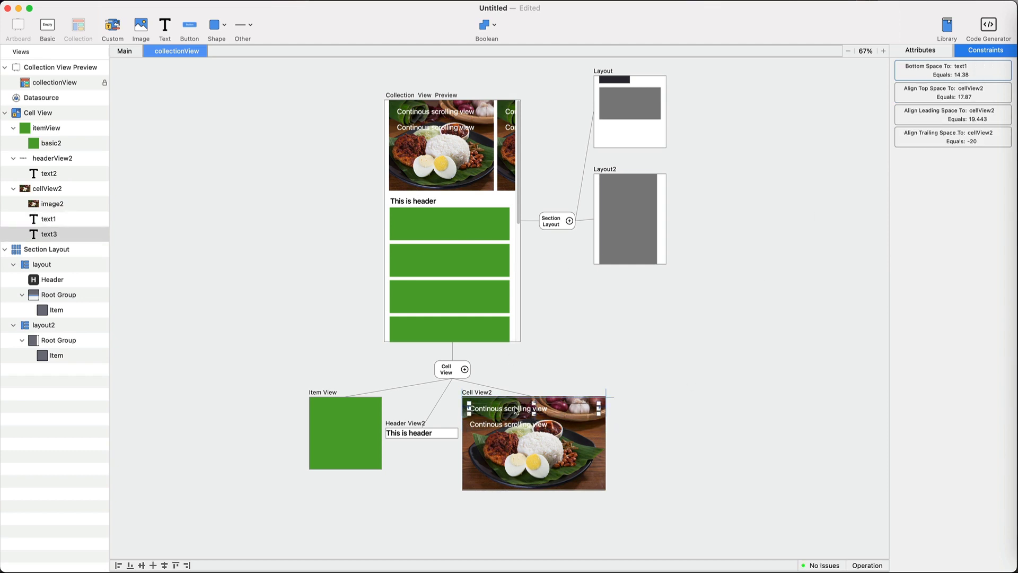
left_click(920, 49)
left_click(966, 169)
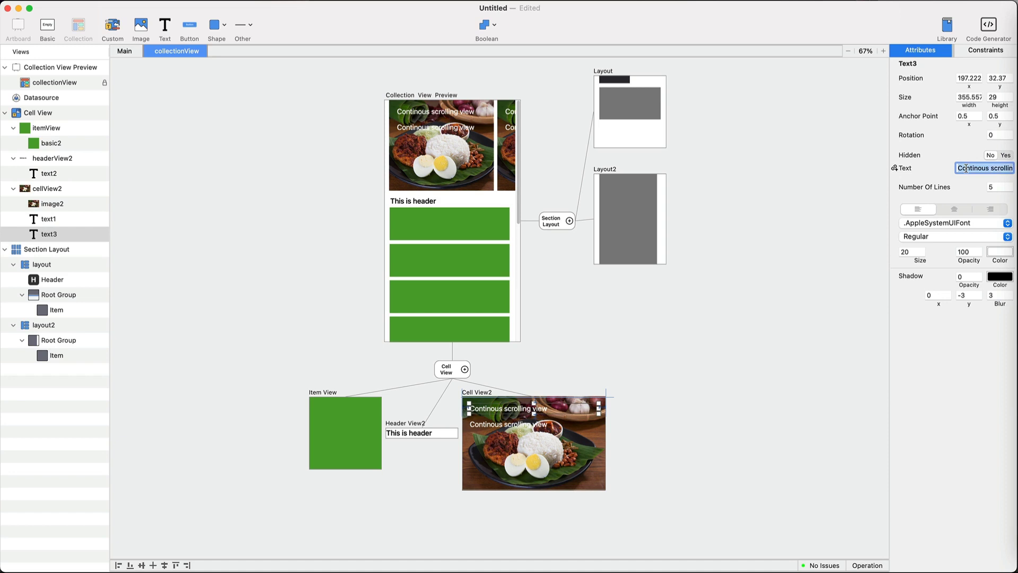
type("Featured Food")
key("Return")
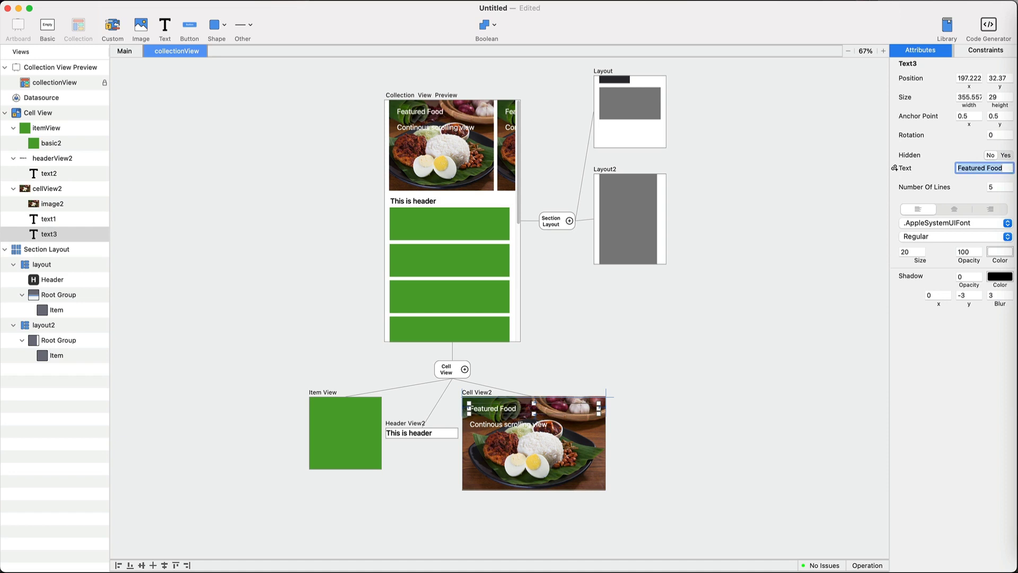
left_click(989, 187)
type("1")
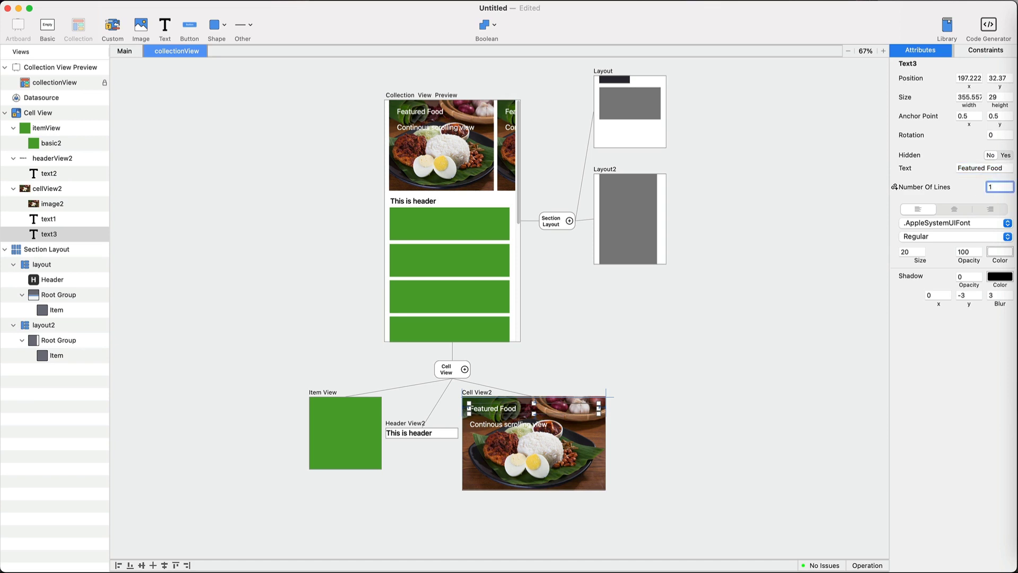
Style the "Featured Food" text with the Bold weight and font size 26.
left_click(953, 239)
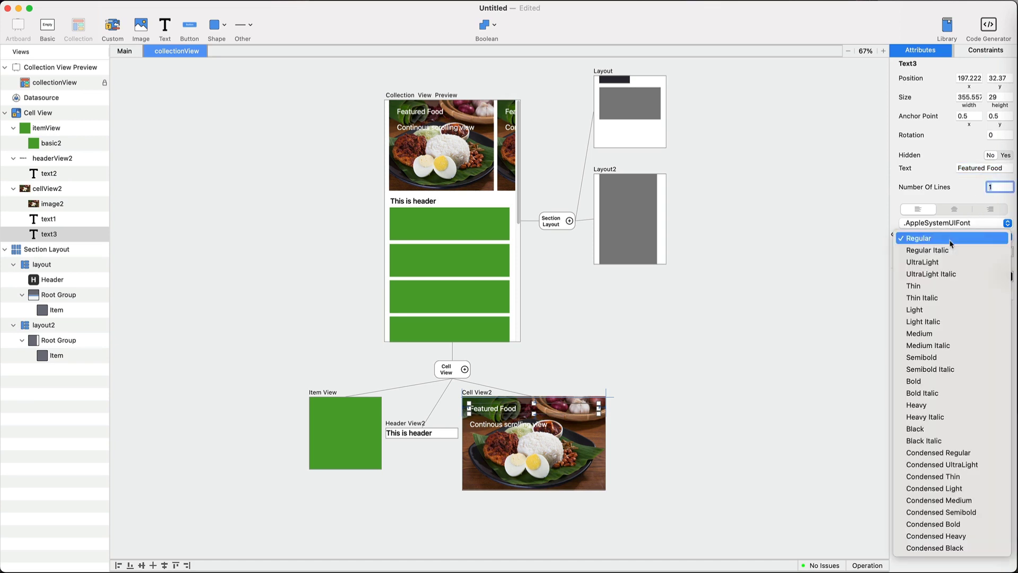
left_click(953, 387)
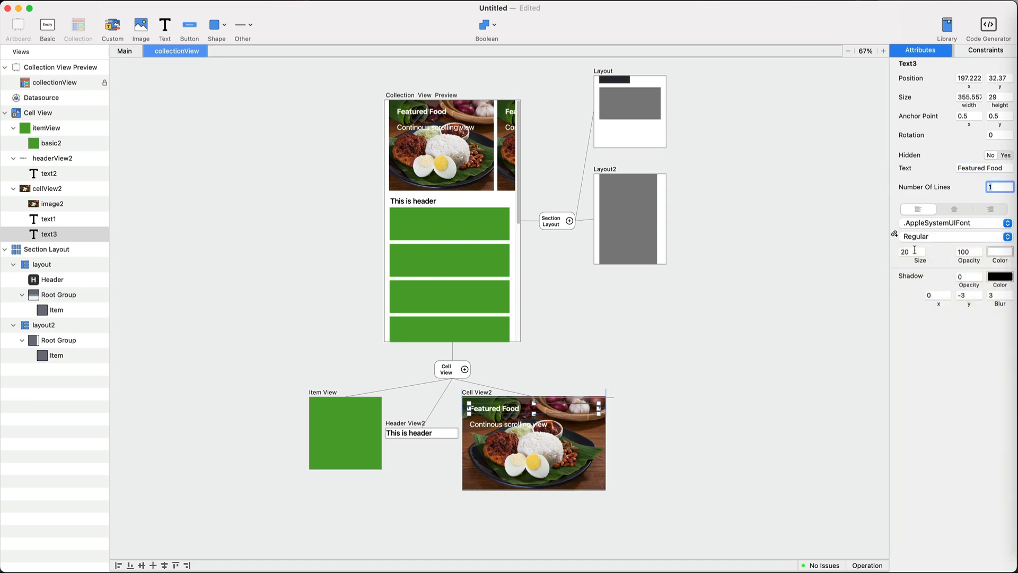
double_click(914, 252)
type("25")
key("Return")
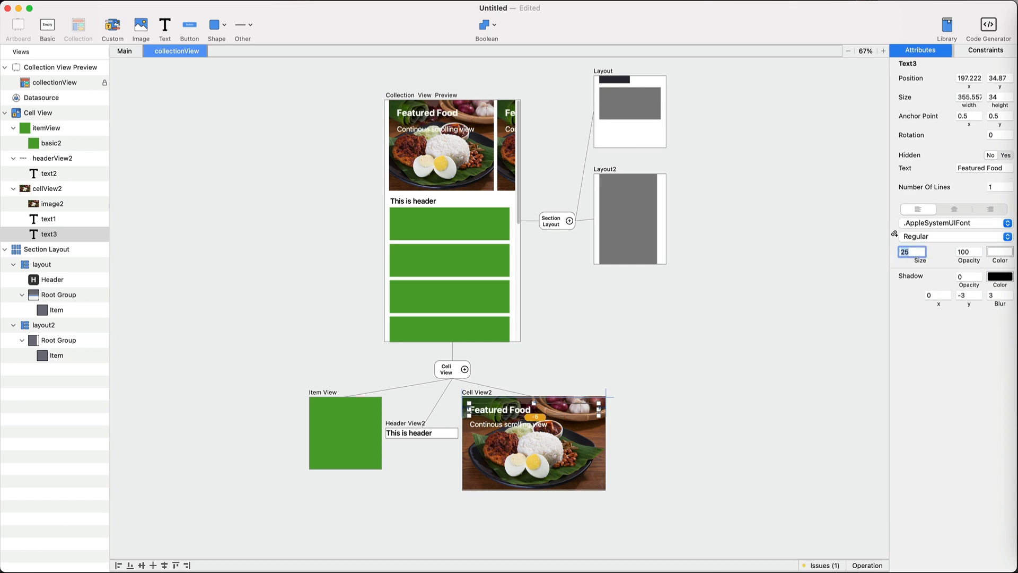
type("26")
key("Return")
left_click(625, 416)
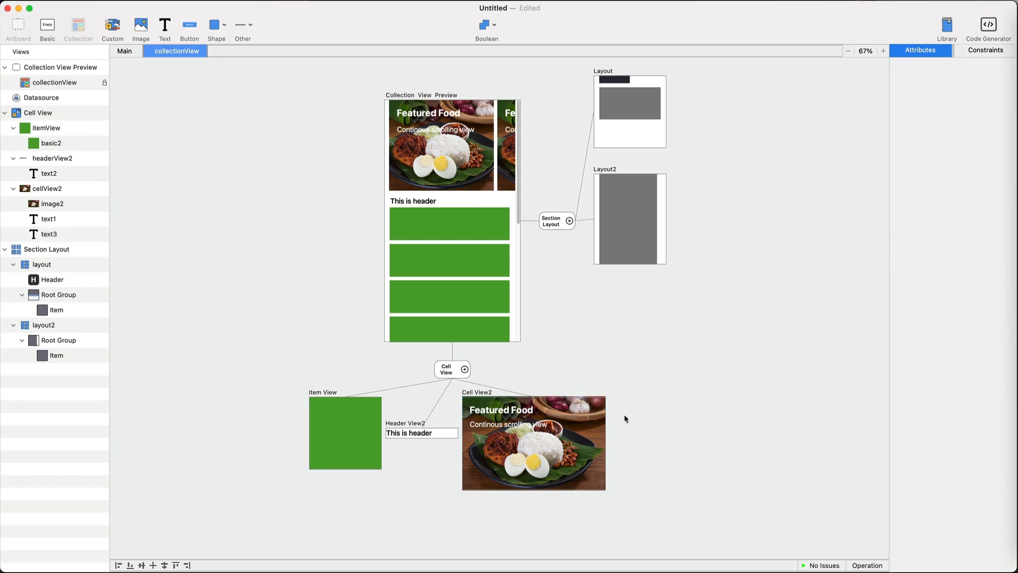
left_click(522, 426)
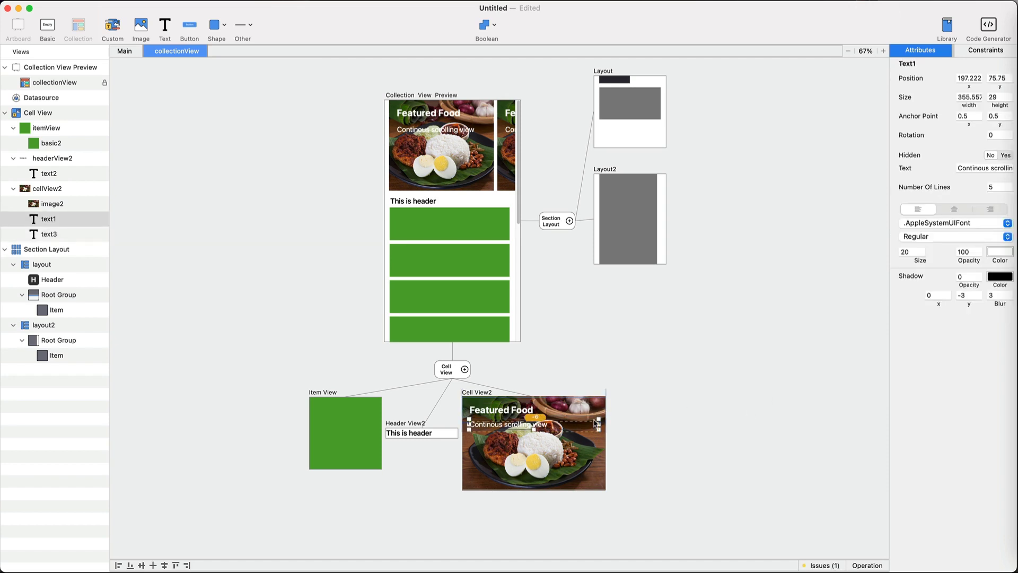
left_click(657, 404)
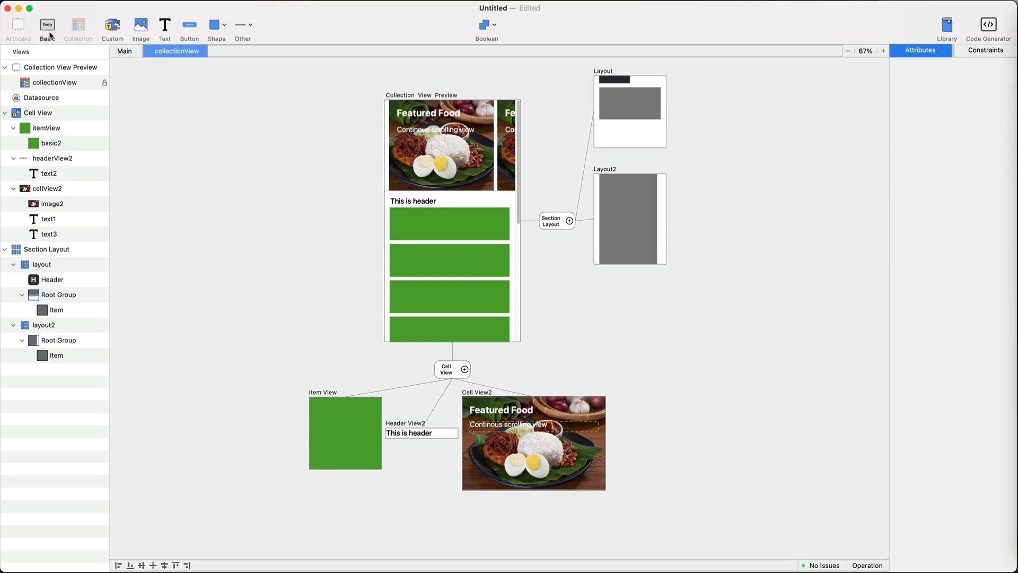
Add a basic view about 395 by 109 across the top of Cell View2 and order it between the image and the texts.
mouse_move(464, 446)
left_mouse_down()
mouse_move(604, 483)
mouse_move(560, 410)
mouse_move(606, 436)
left_mouse_up()
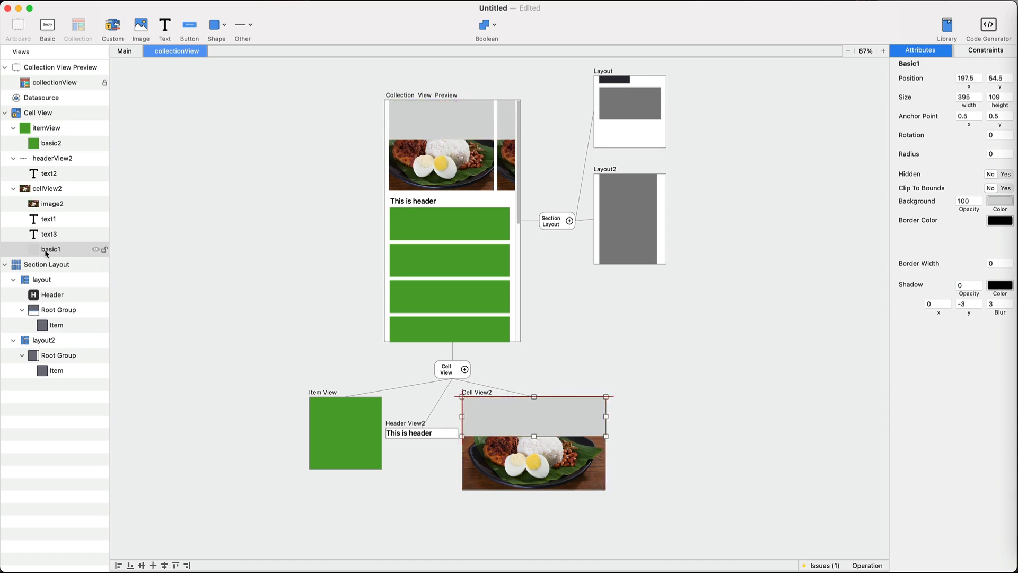
left_click_drag(46, 252, 45, 214)
left_click(601, 421)
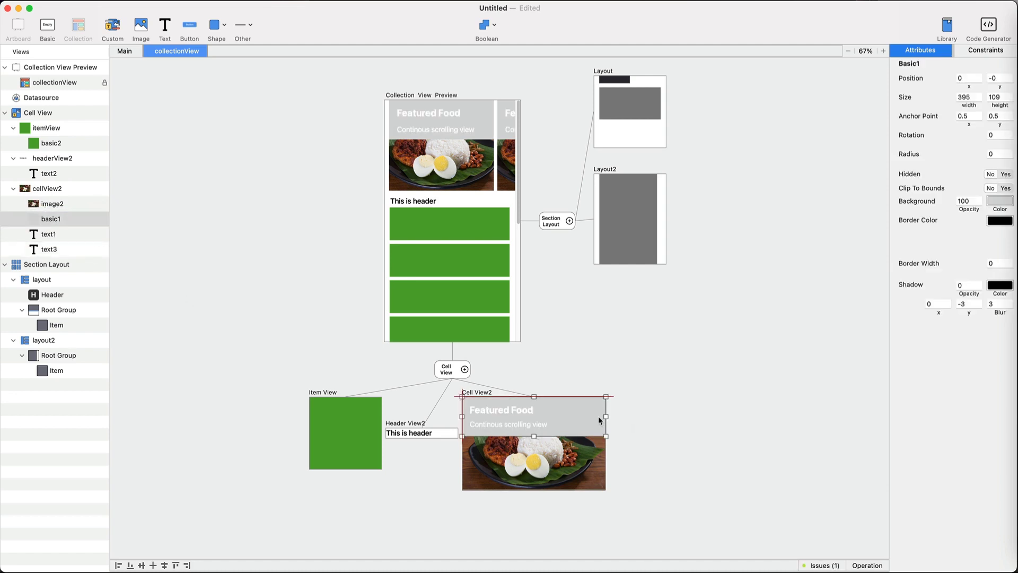
Give the basic view a linear gradient background with its top stop set to black 000000 at alpha 80.
left_click(998, 206)
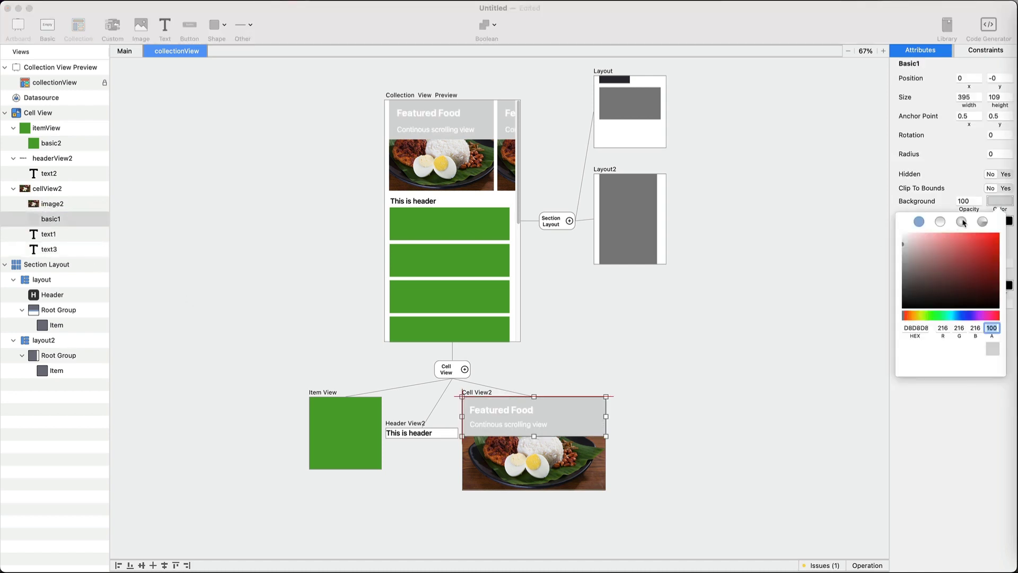
left_click(941, 221)
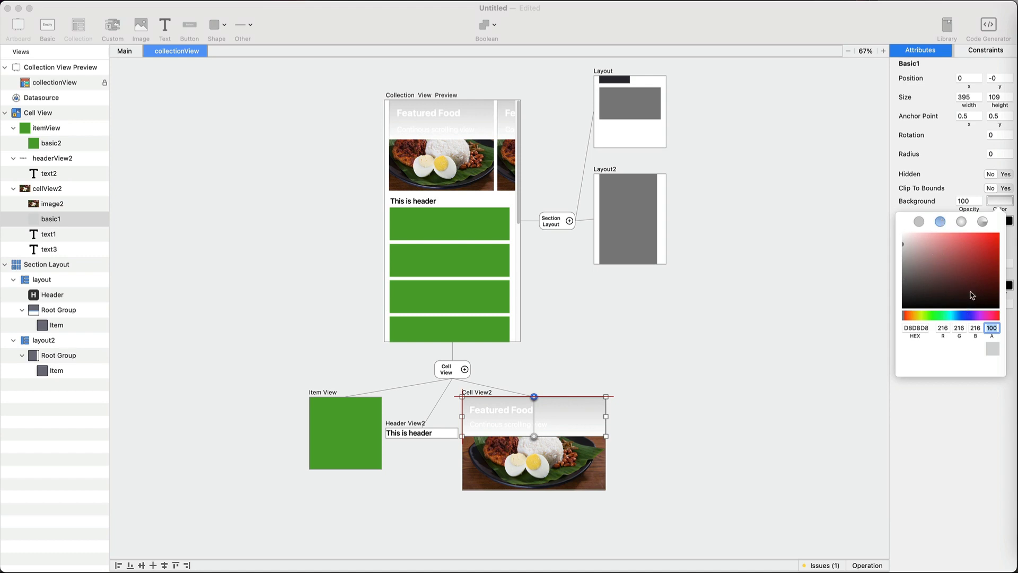
left_click_drag(972, 294, 919, 322)
left_click(994, 328)
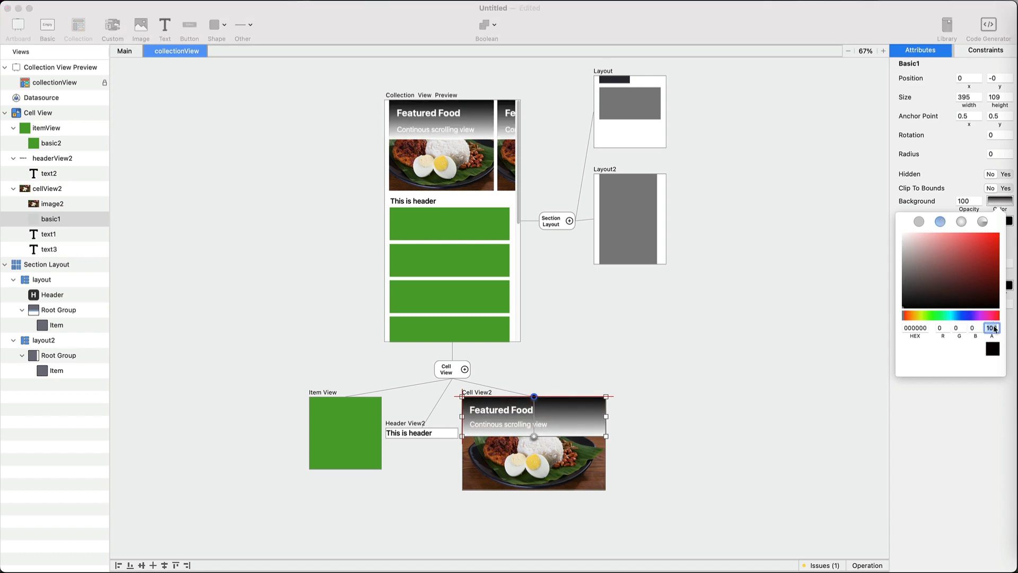
type("80")
key("Return")
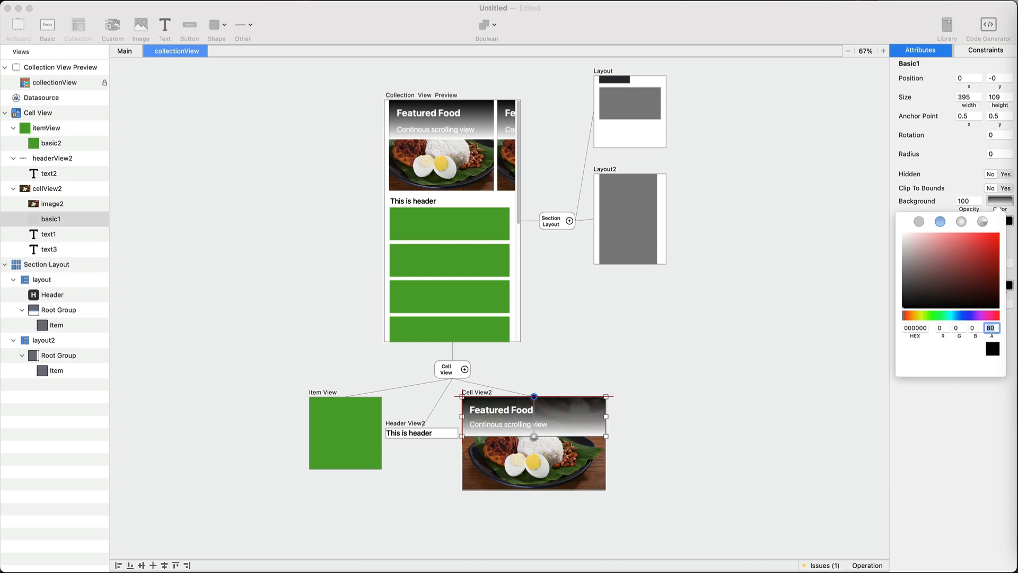
Set the bottom stop of the basic view's gradient to black 000000 at alpha 0.
left_click(818, 361)
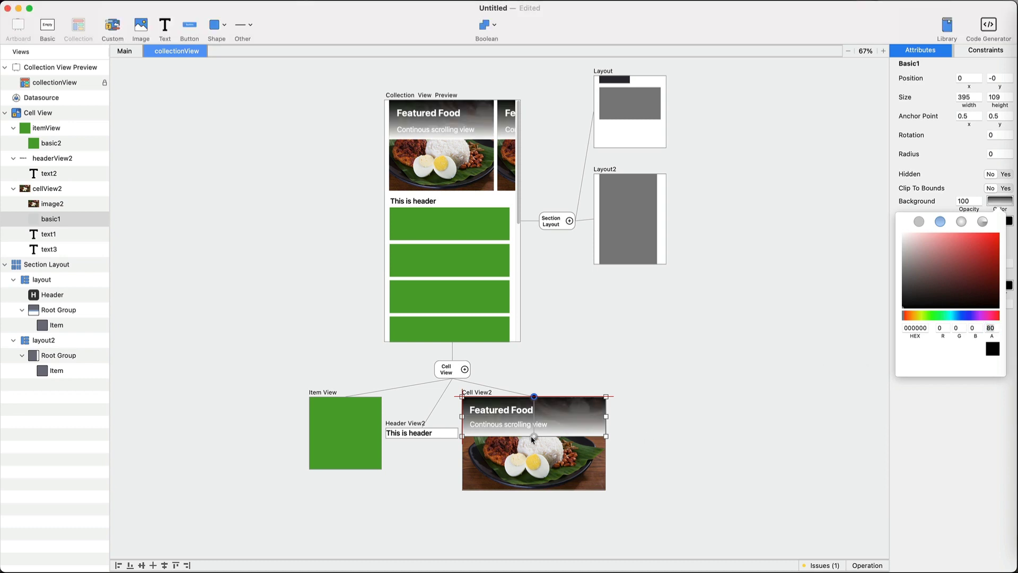
key("cmd+z")
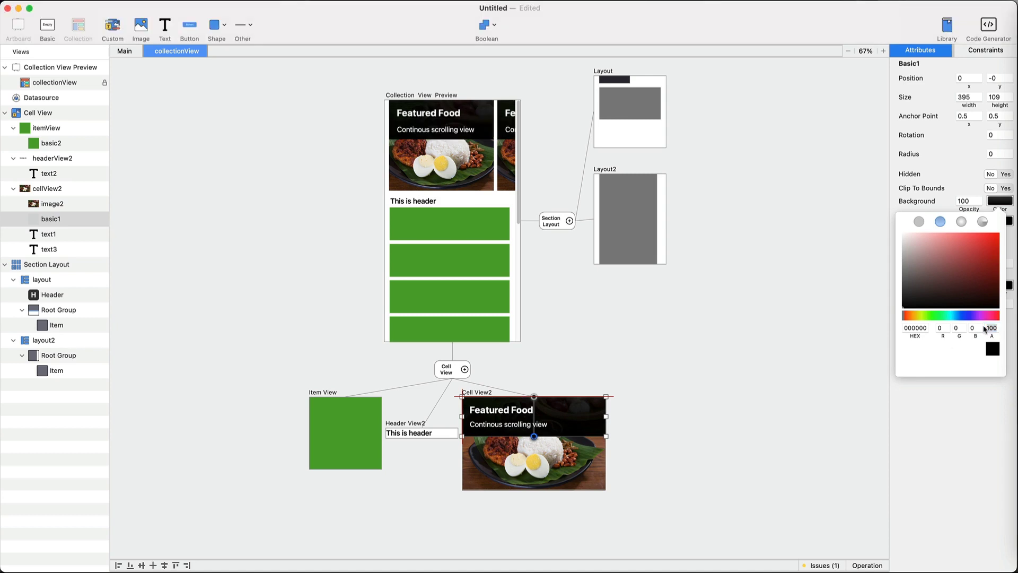
left_click(990, 328)
type("0")
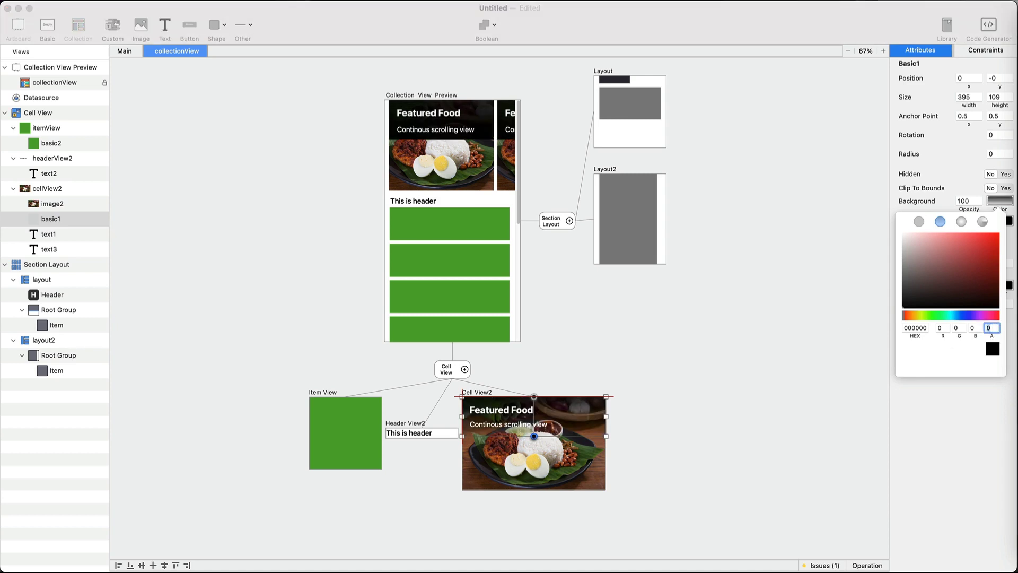
left_click(534, 397)
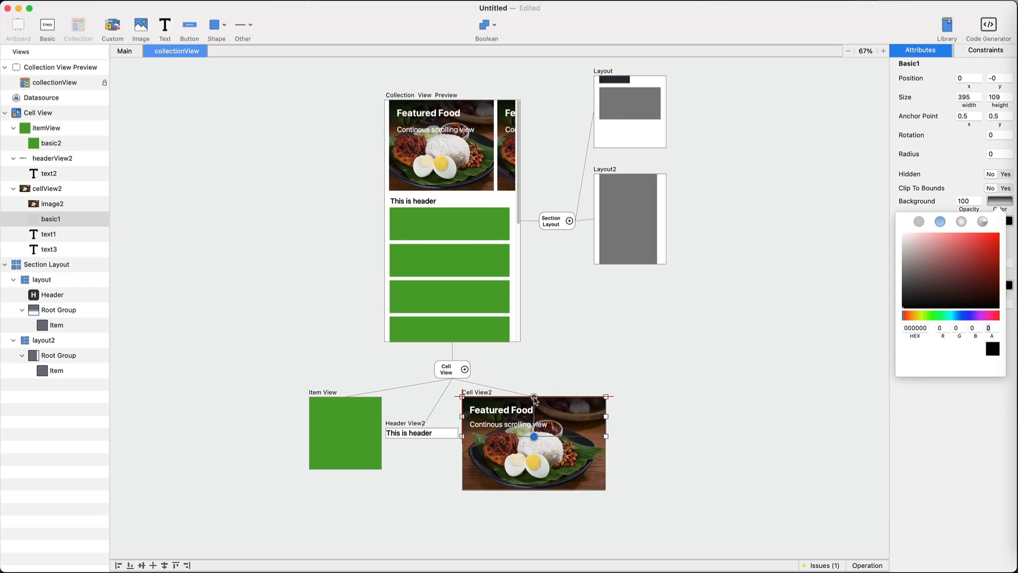
left_click(724, 436)
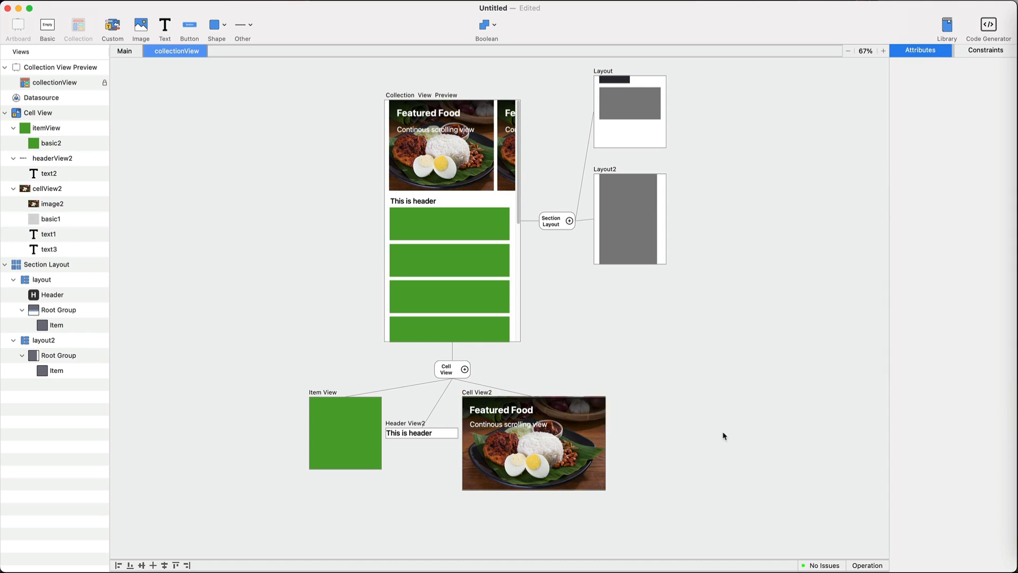
Move the "Continous scrolling view" text slightly down beneath "Featured Food", to a y position of about 82.
left_click(493, 430)
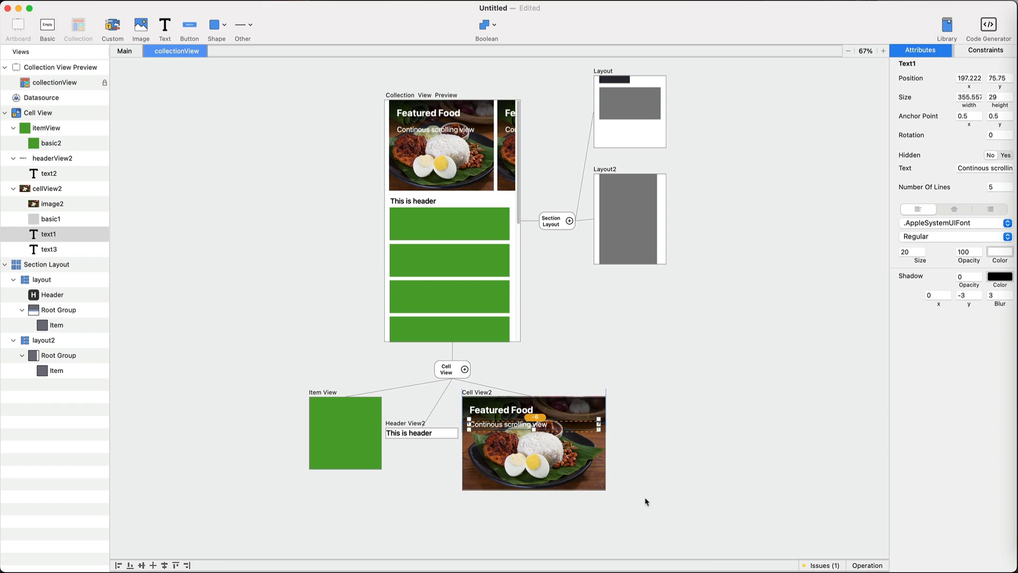
left_click(597, 456)
Try enlarging Cell View2 to about 450 by 282 to test how its contents adapt.
left_click(600, 418)
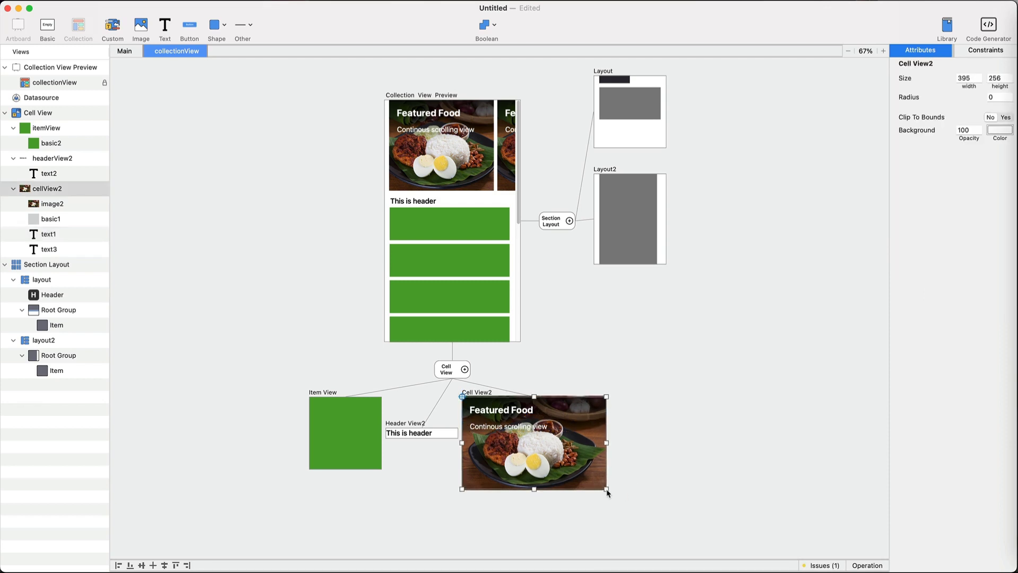
left_click_drag(607, 489, 639, 503)
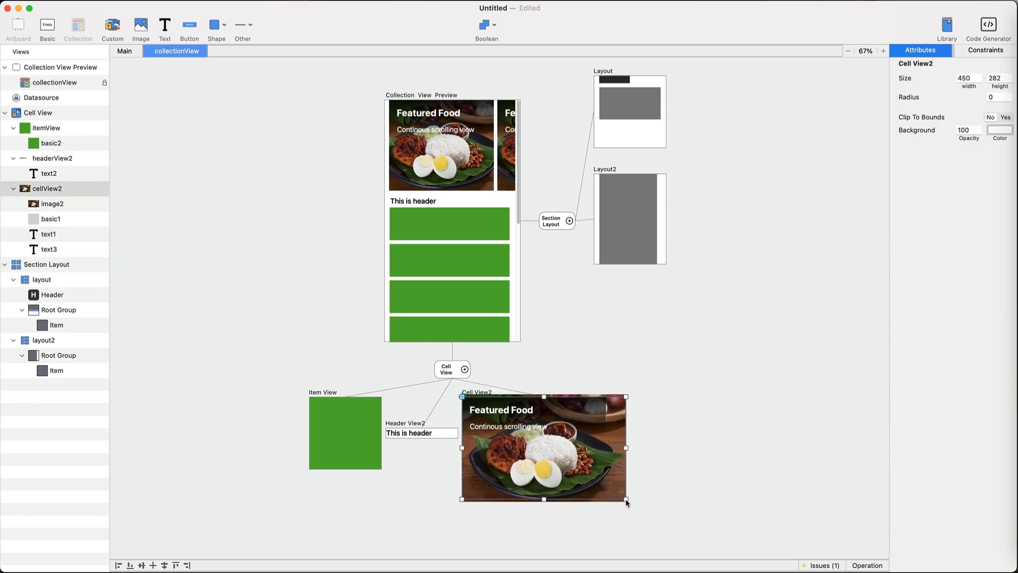
left_click(683, 492)
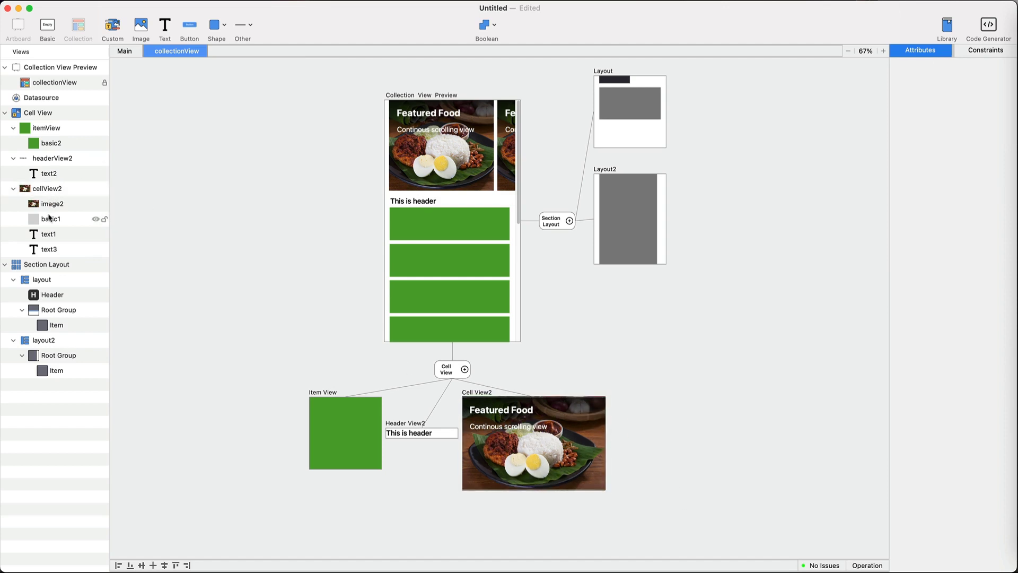
Add the missing leading, trailing and top constraints to the basic1 gradient view in Cell View2.
left_click(50, 218)
left_click(819, 565)
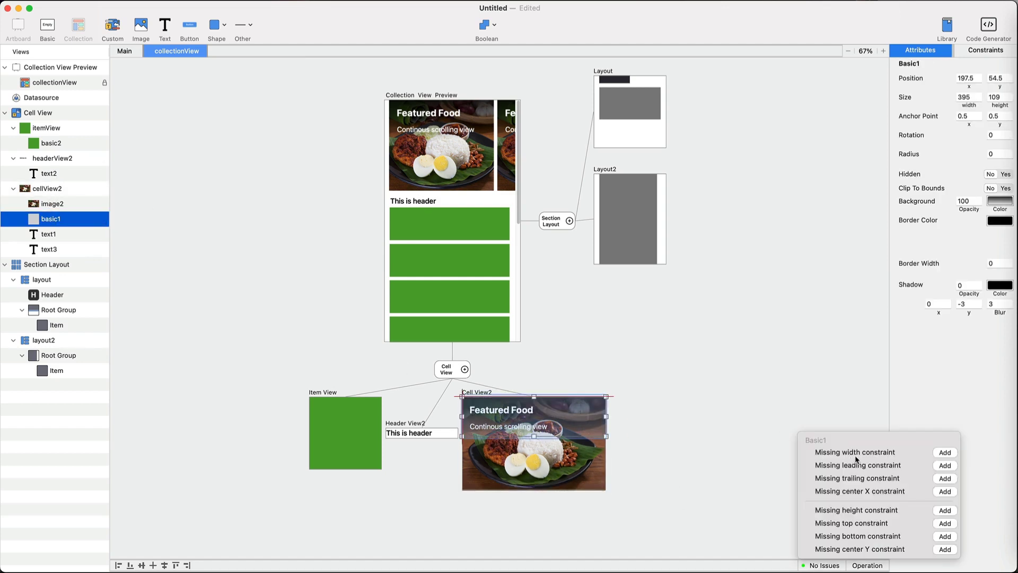
left_click(944, 466)
left_click(945, 477)
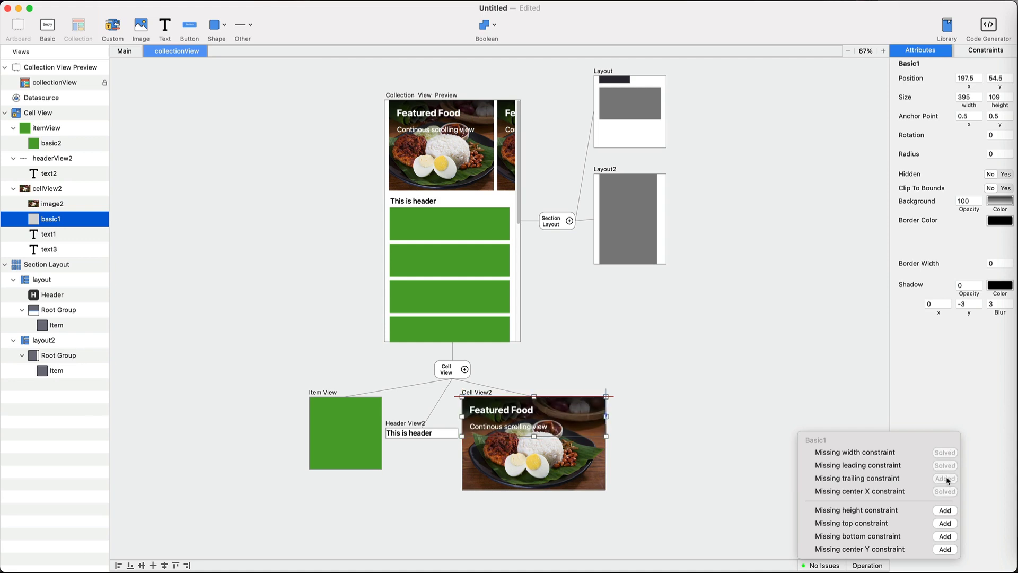
left_click(940, 524)
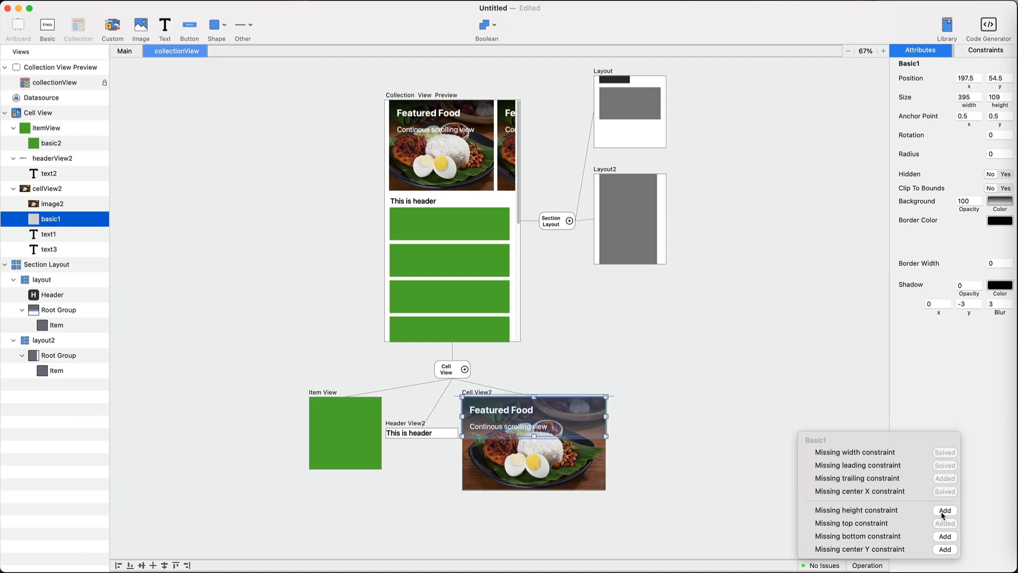
left_click(709, 476)
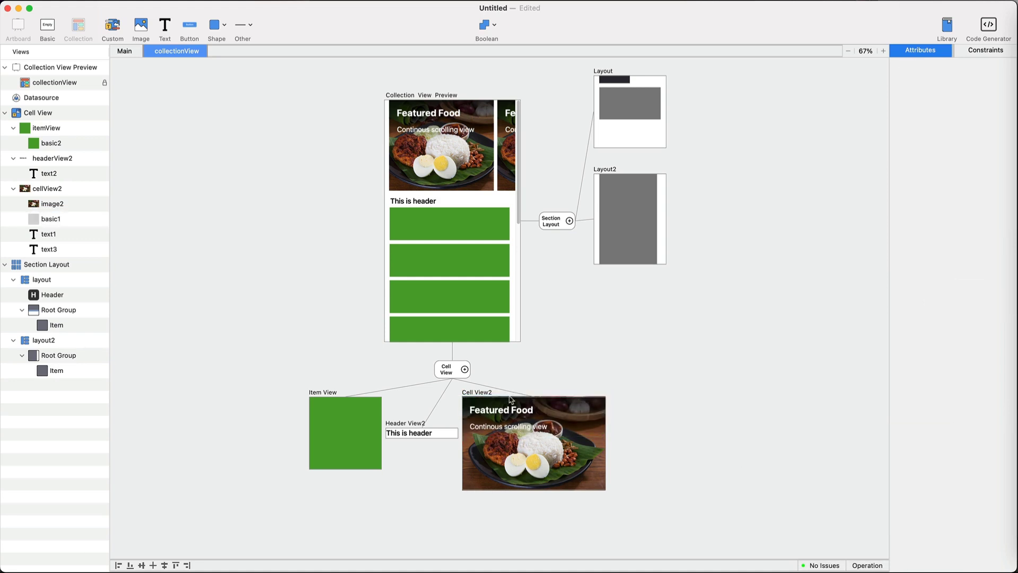
Resize Cell View2 to about 436 by 278.
left_click(484, 395)
left_click_drag(606, 490, 613, 471)
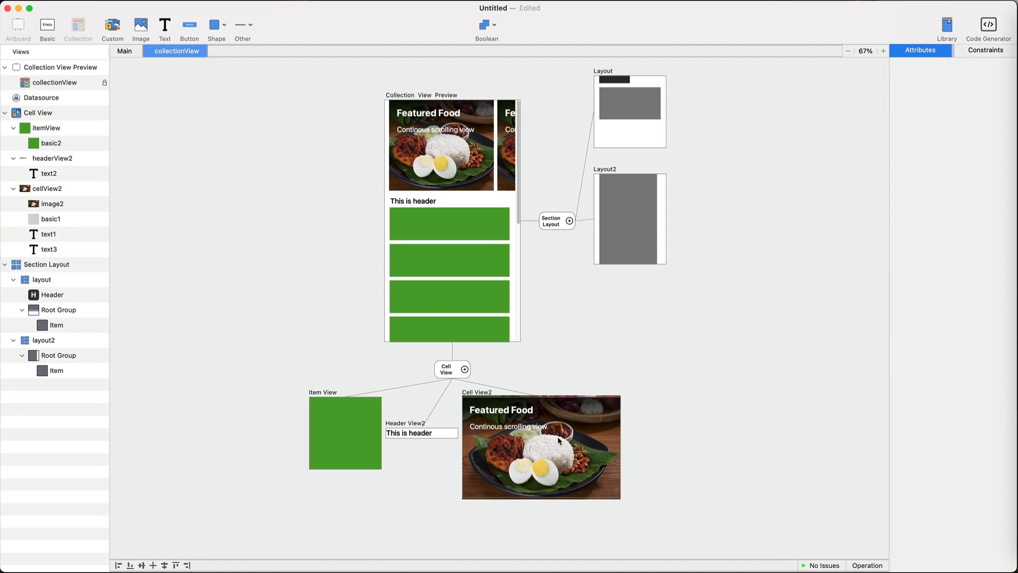
Change the subtitle text under "Featured Food" in Cell View2 to "Food name".
left_click(550, 425)
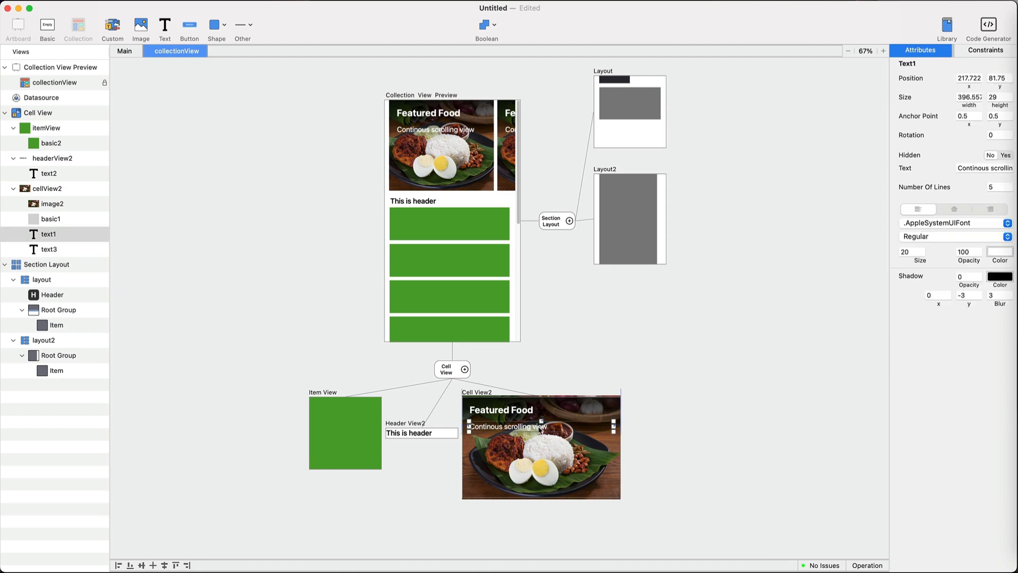
left_click(978, 168)
type("F")
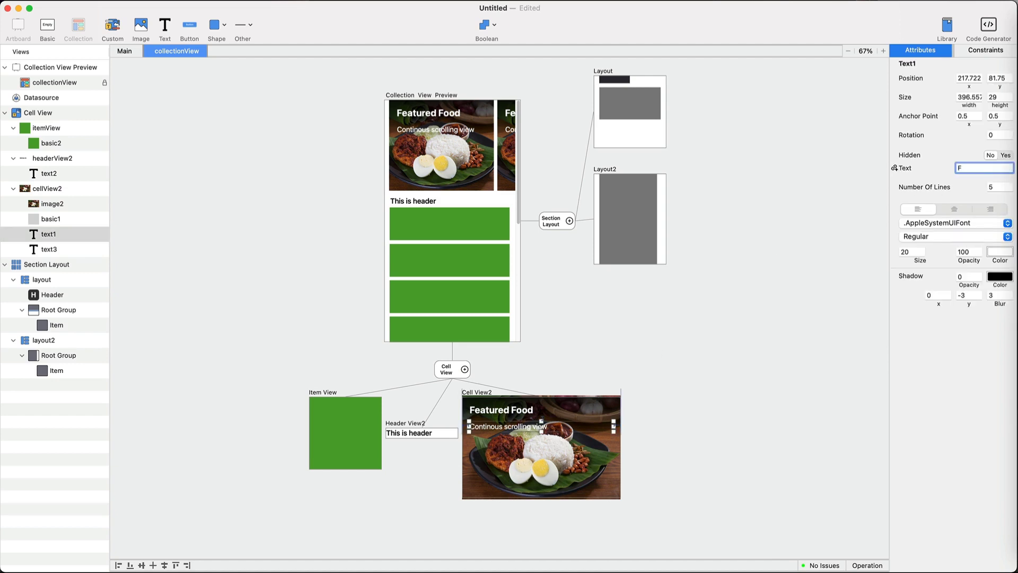
type("ood name")
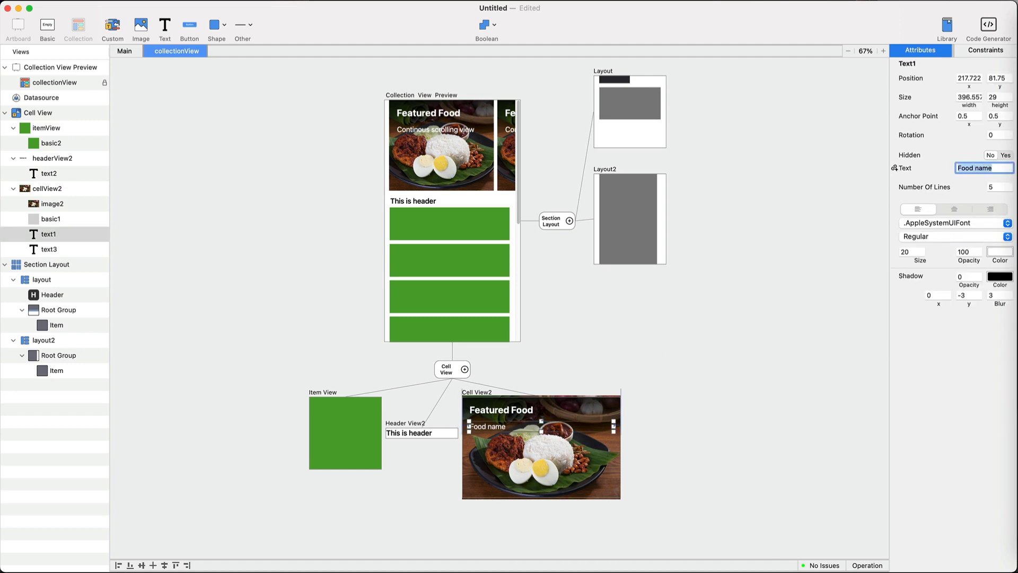
key("Return")
left_click(765, 369)
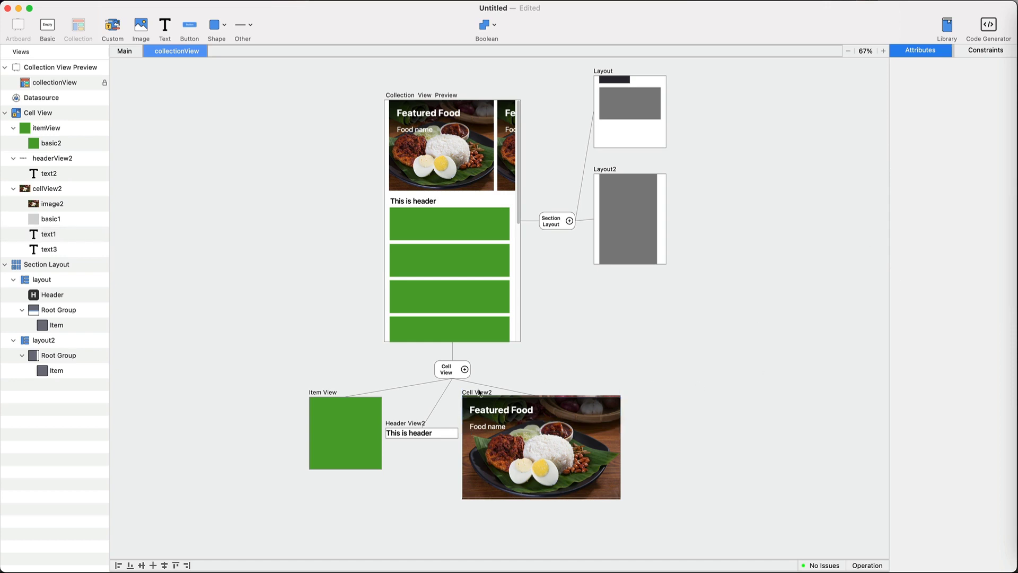
Round the corners of Cell View2 with a radius of 15.
left_click(475, 393)
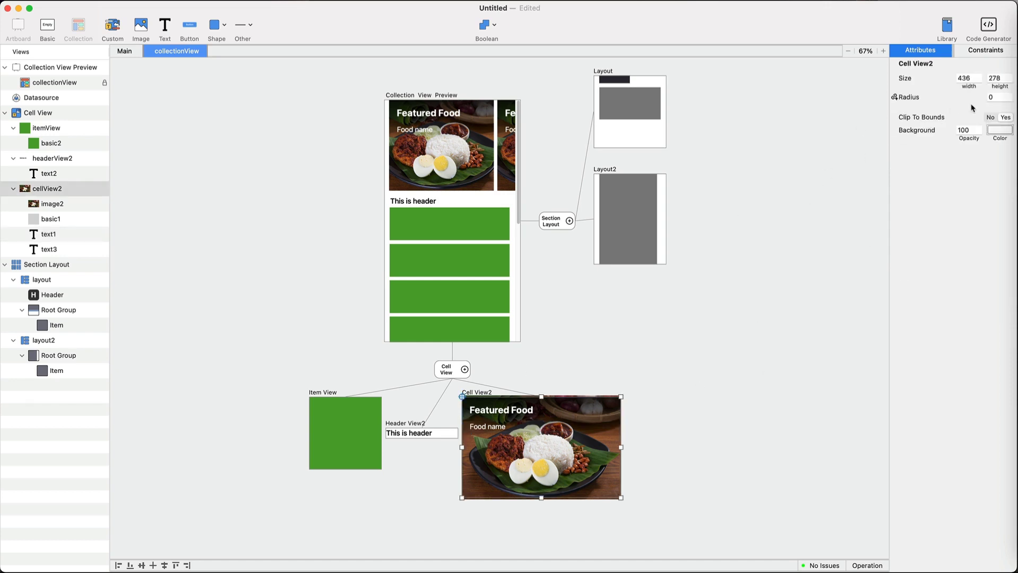
left_click_drag(894, 97, 894, 97)
left_click(676, 366)
Set the fraction width of layout2's Root Group to 0.9.
left_click(631, 217)
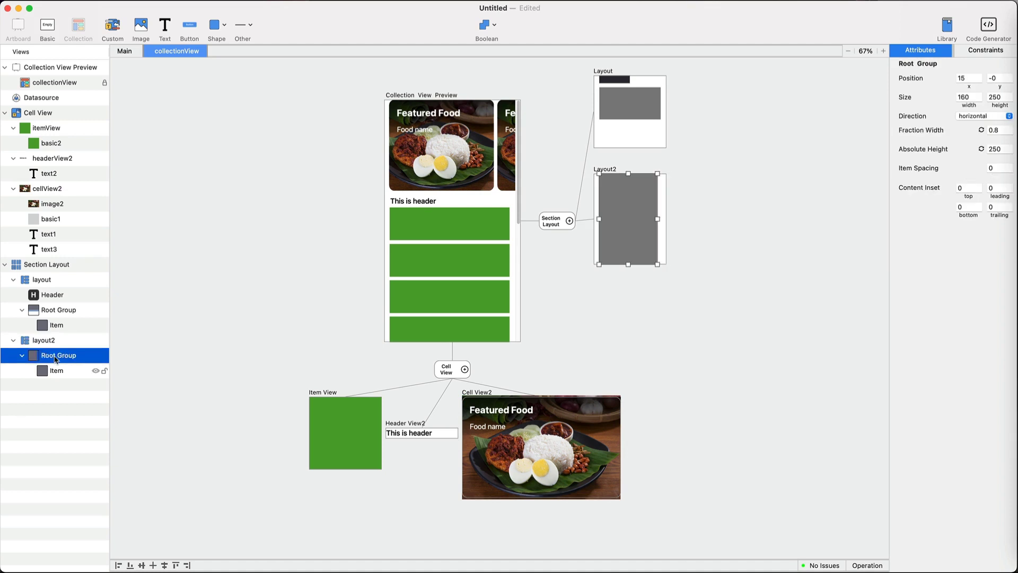
left_click(991, 132)
type("0.9")
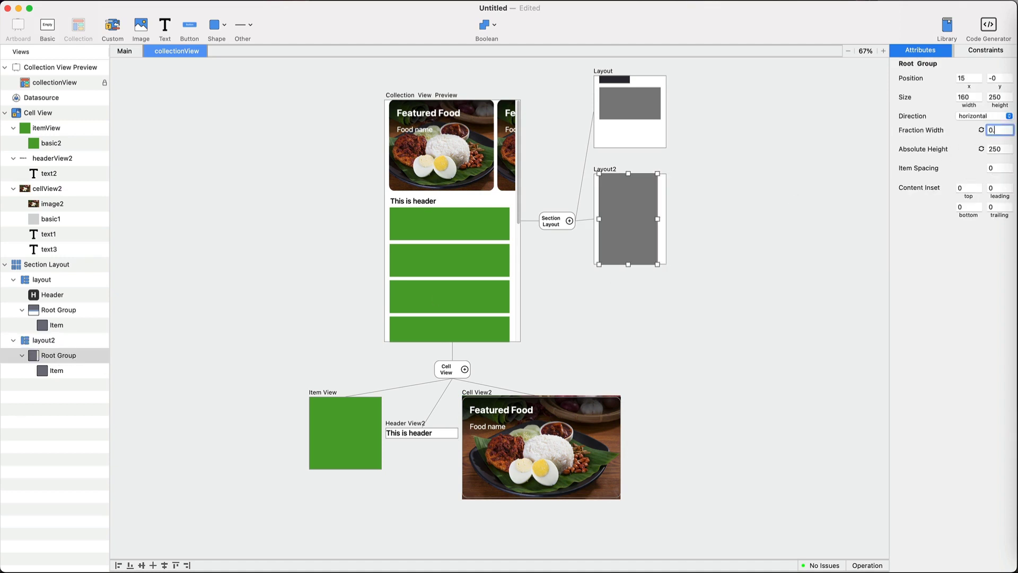
key("Return")
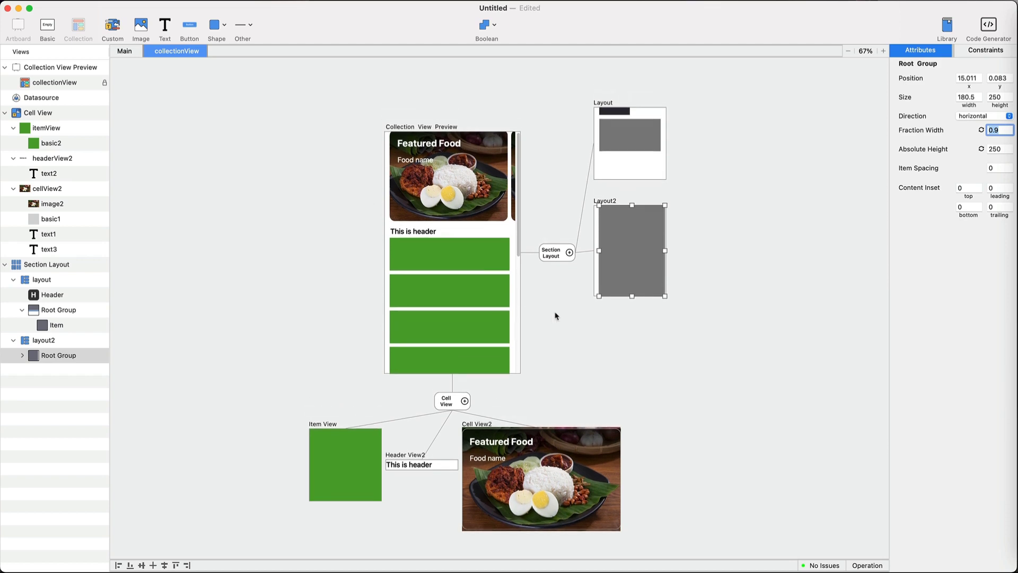
scroll(629, 344, "down", 3)
scroll(657, 347, "up", 2)
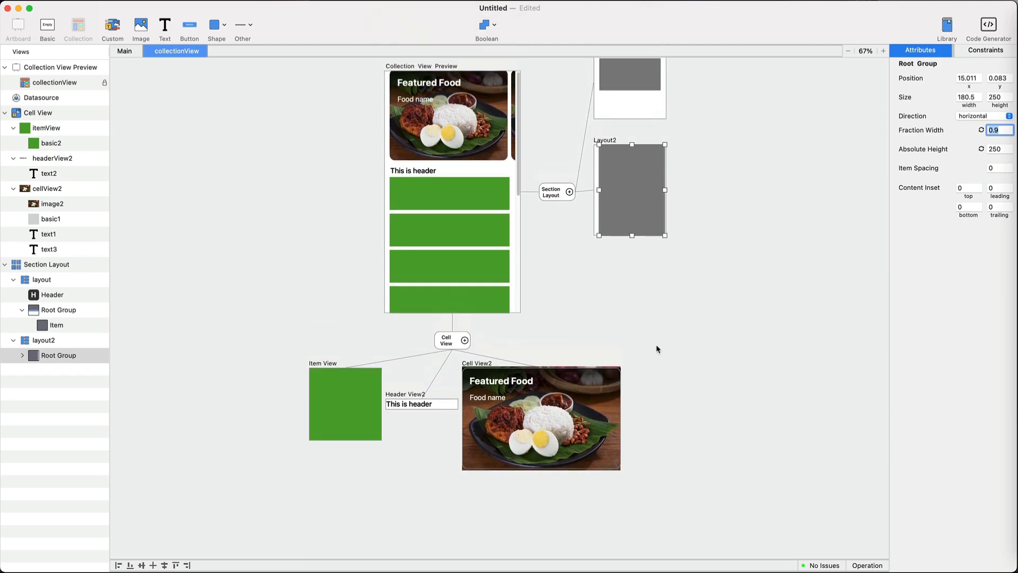
Add a derived attribute titled foodName for the "Food name" text and check it among Cell View2's attributes.
left_click(492, 399)
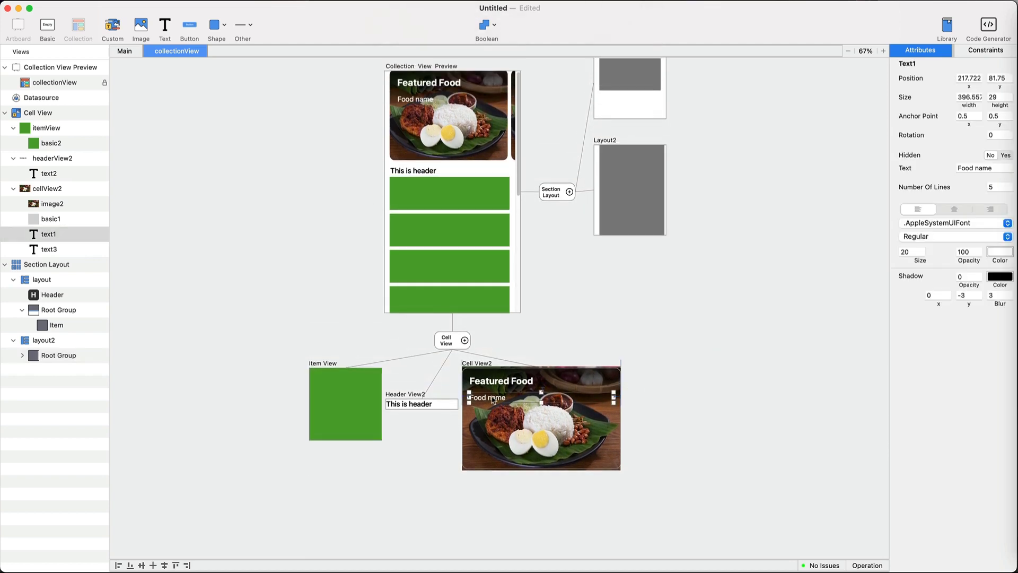
left_click(897, 168)
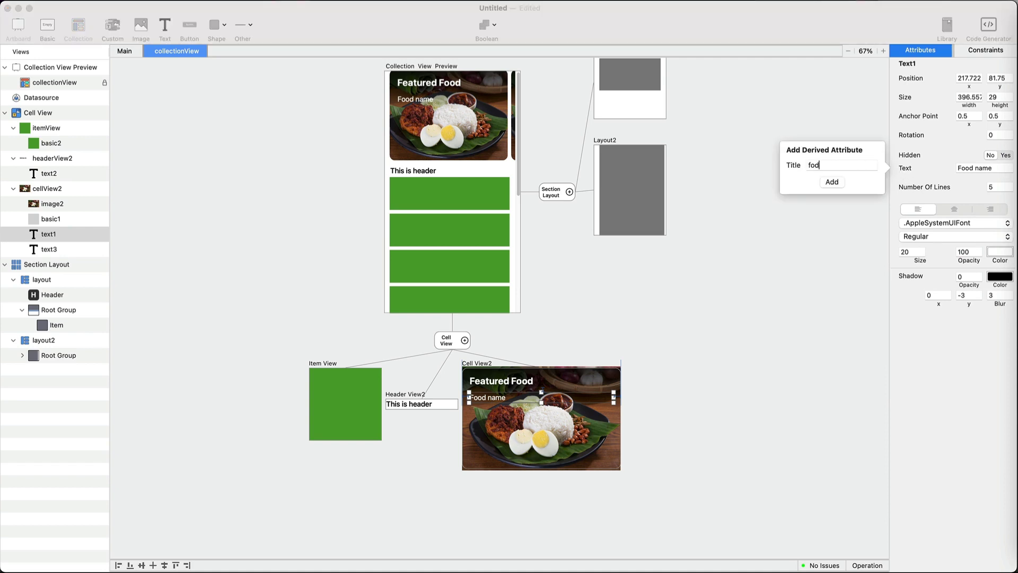
type("foodName")
left_click(832, 181)
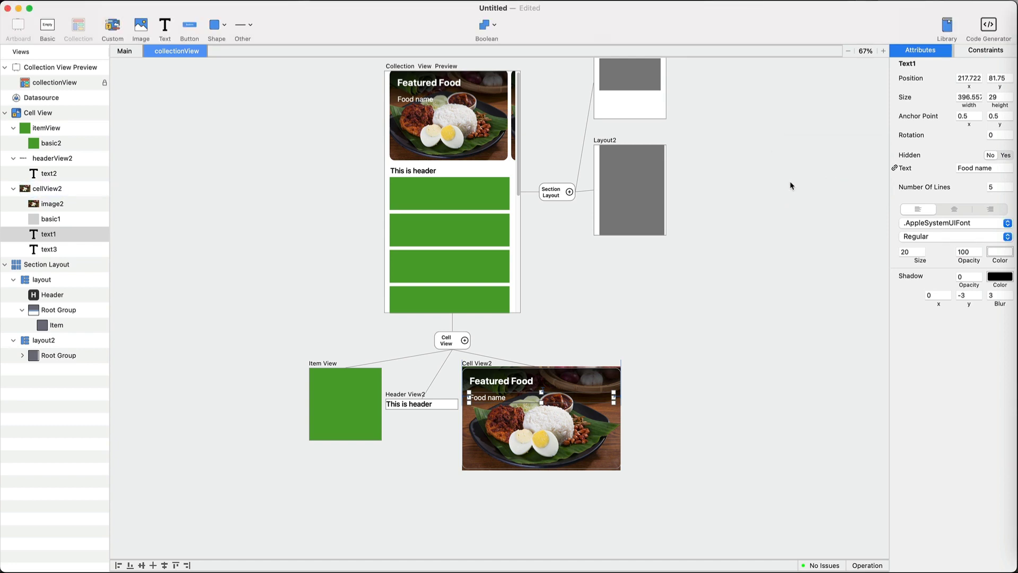
left_click(68, 192)
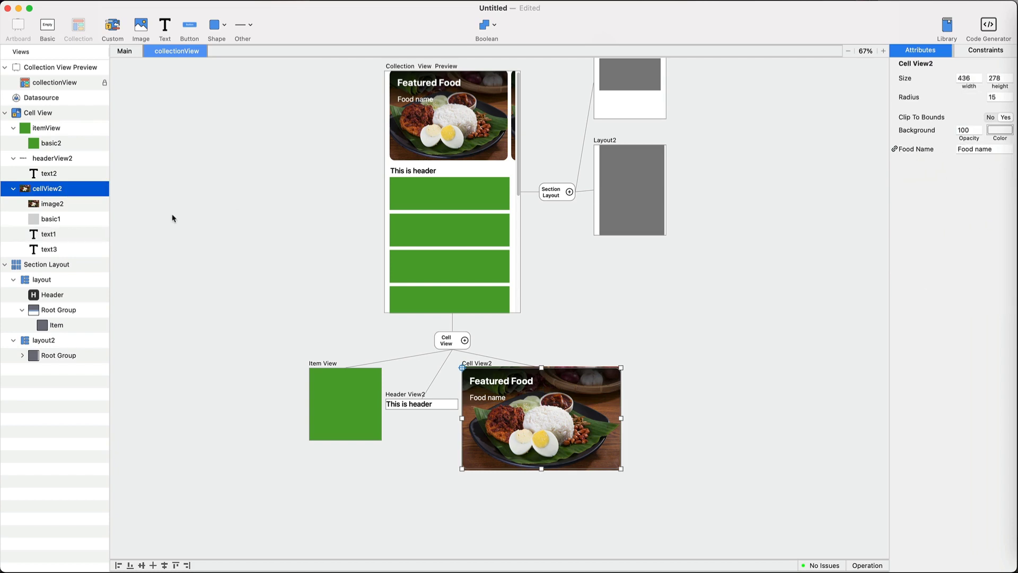
In the Datasource's top section, set Cell 1's Food Name to "Pizza" and check the cells in the collection preview.
left_click(99, 97)
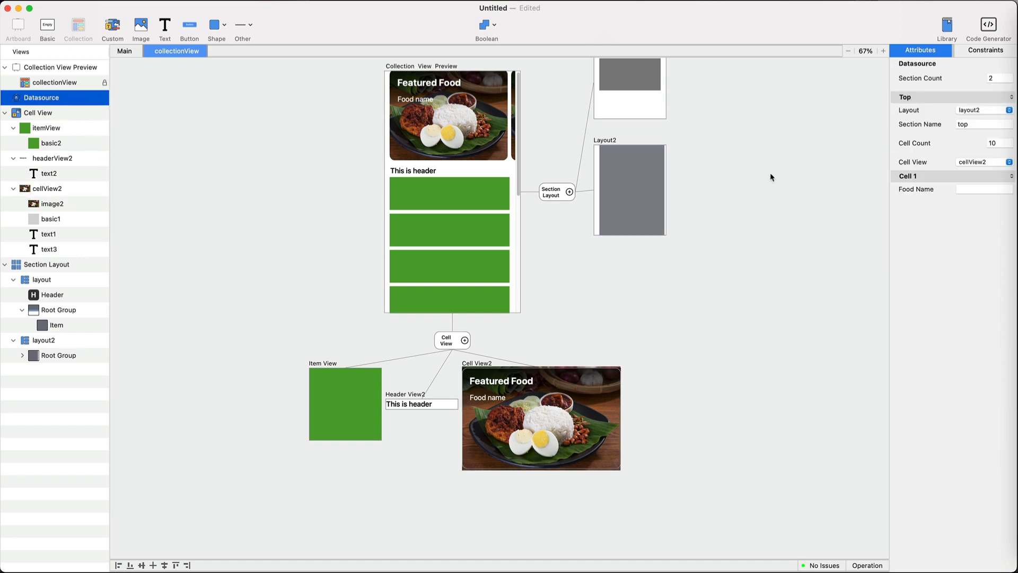
scroll(833, 227, "up", 2)
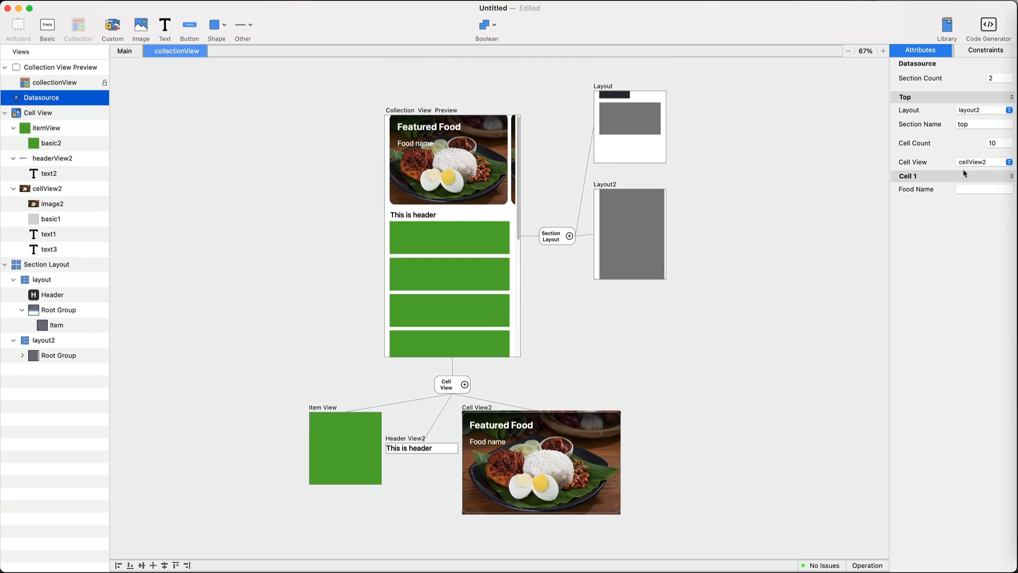
left_click(967, 189)
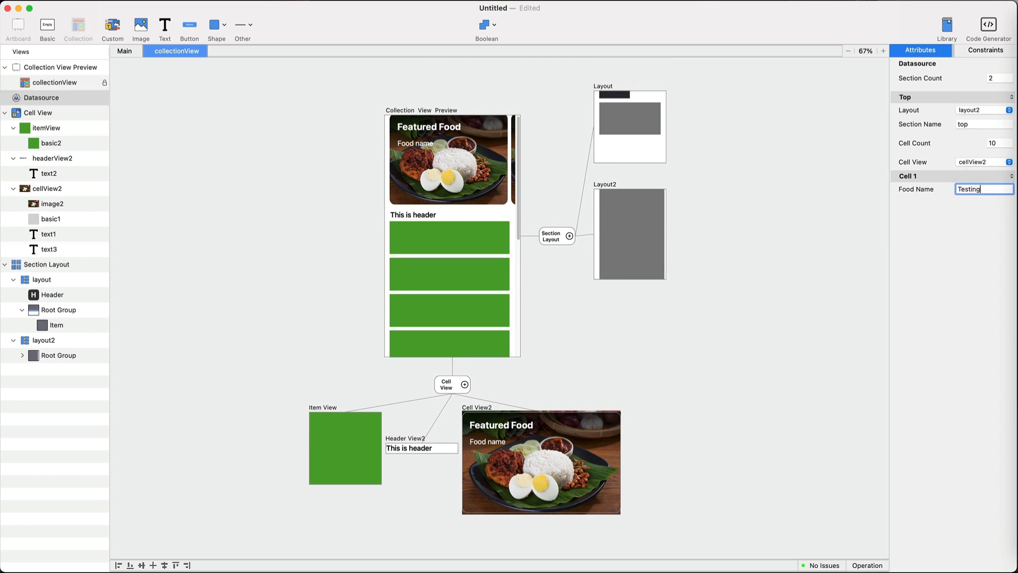
key("Return")
type("Pizza")
key("Return")
scroll(443, 189, "right", 5)
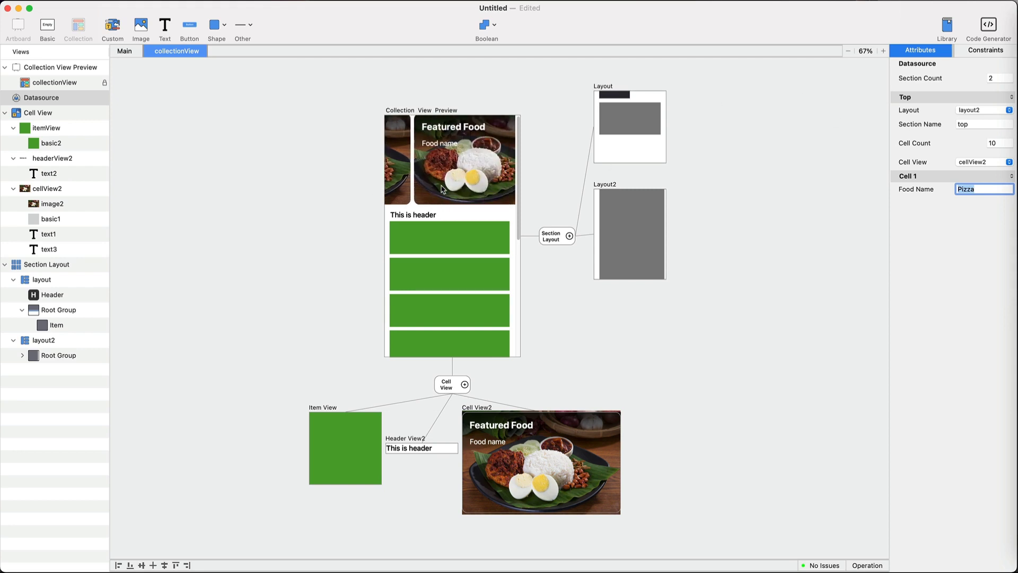
scroll(443, 189, "right", 10)
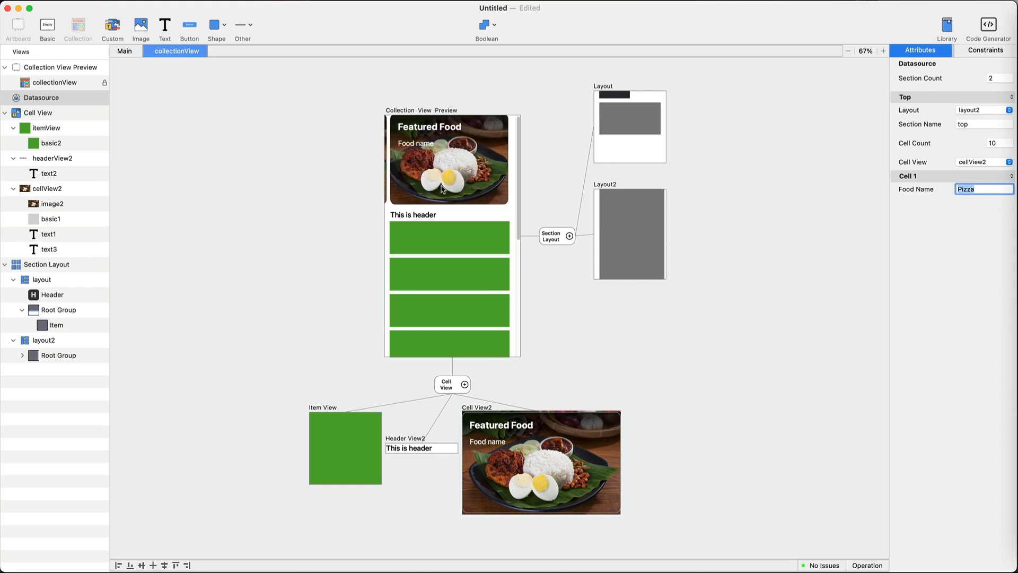
Set Cell 2's Food Name in the top section to "Nasi Lemak" and check its card in the preview.
left_click(949, 177)
left_click(974, 191)
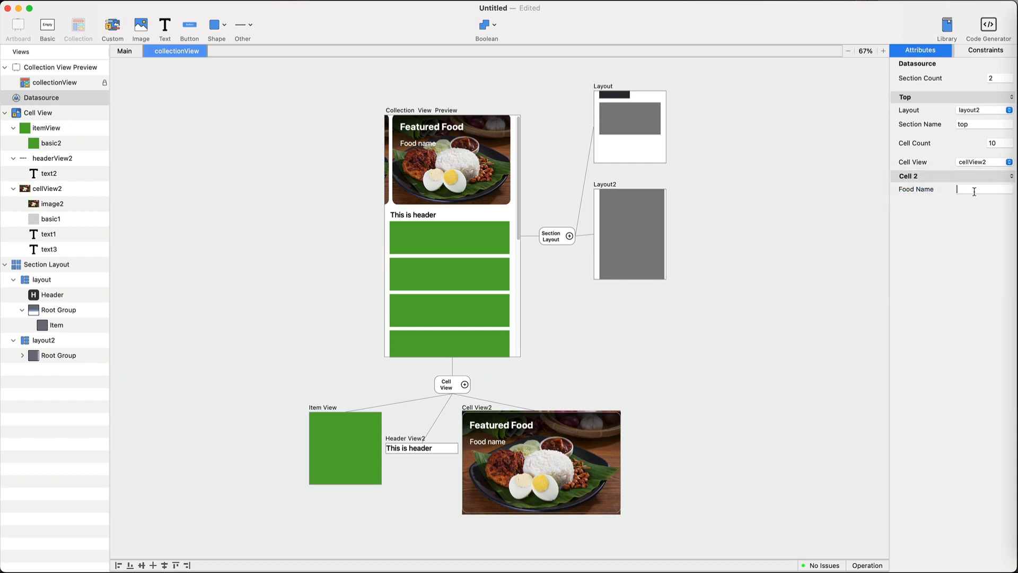
type("Nasi Lemak")
key("Return")
scroll(437, 154, "right", 3)
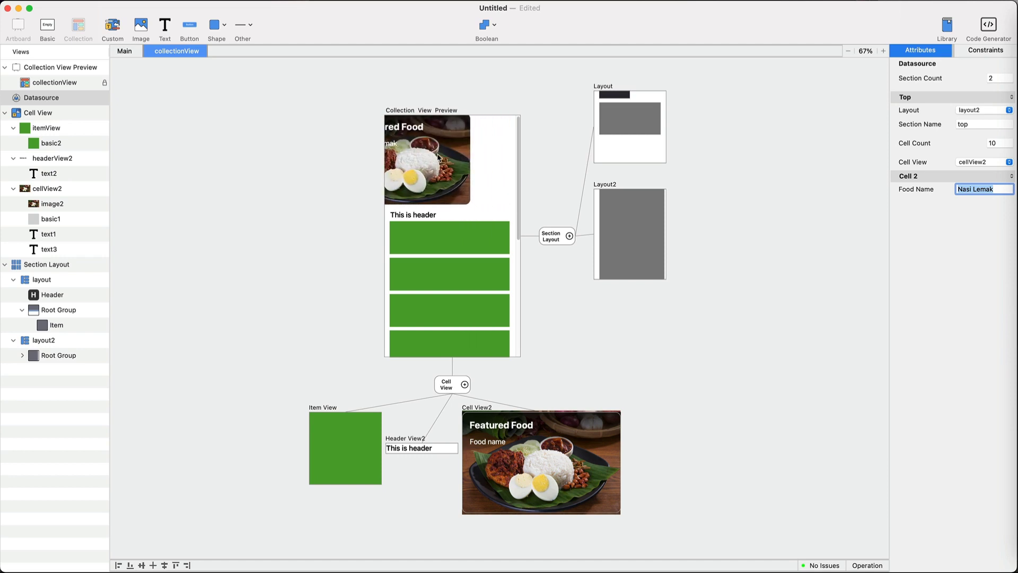
scroll(438, 158, "left", 1)
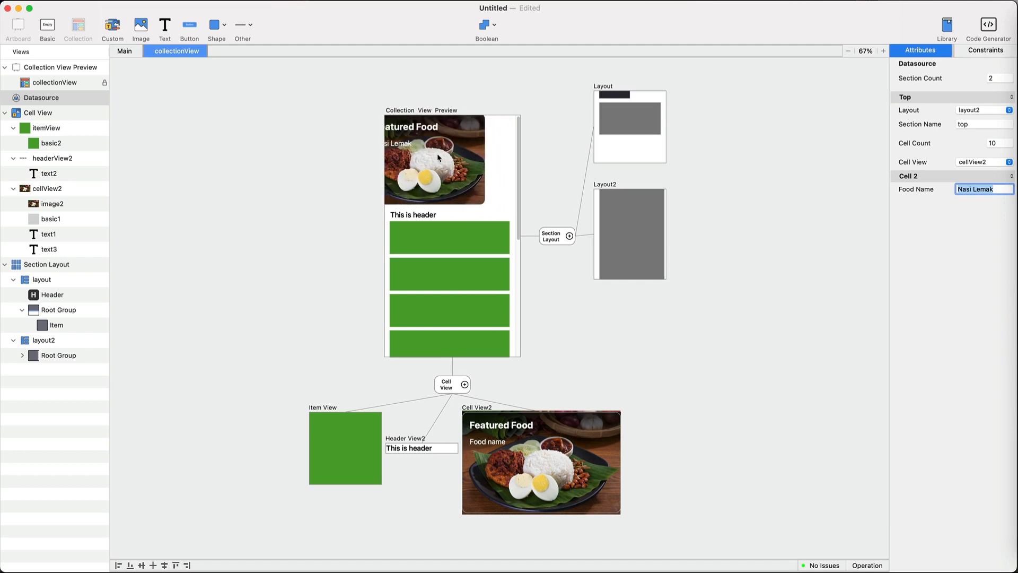
Set Cell 3's Food Name in the Datasource's top section to "Burger".
scroll(437, 158, "left", 3)
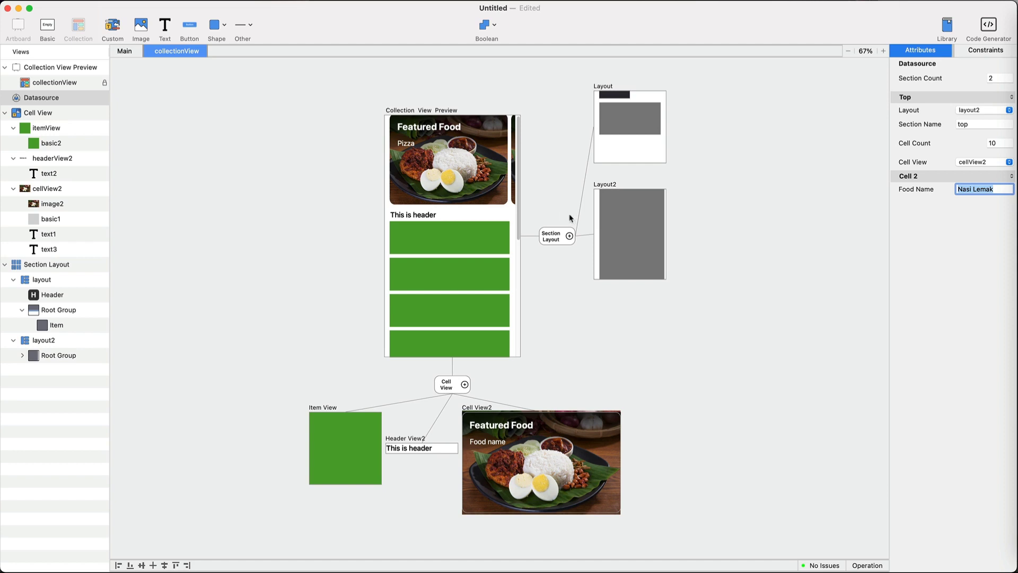
left_click(944, 176)
left_click(967, 189)
type("Burger")
key("Return")
left_click(326, 154)
Add a derived attribute titled foodImage for image2's Image property and check it among Cell View2's attributes.
scroll(579, 309, "down", 3)
scroll(684, 355, "up", 4)
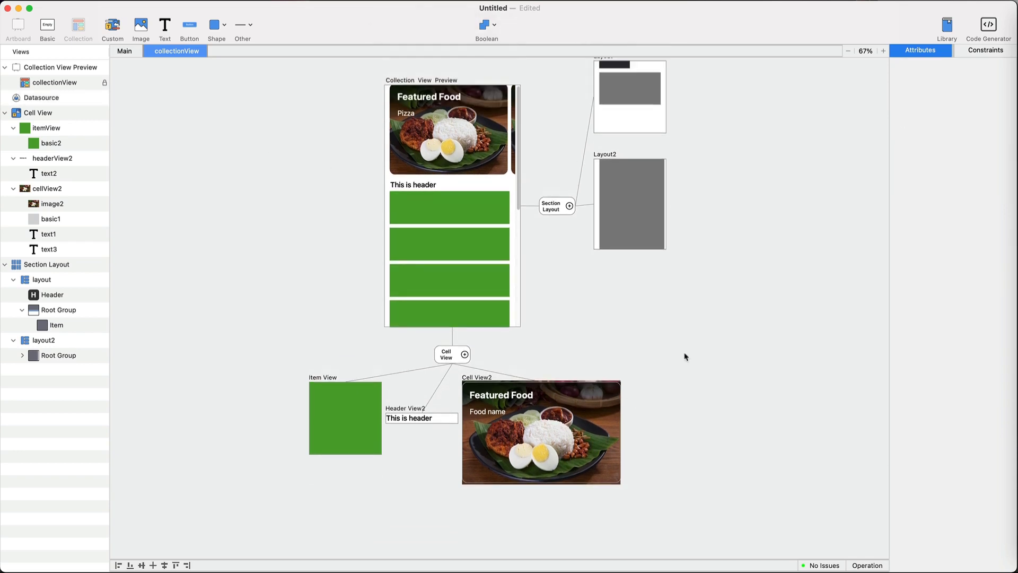
left_click(586, 495)
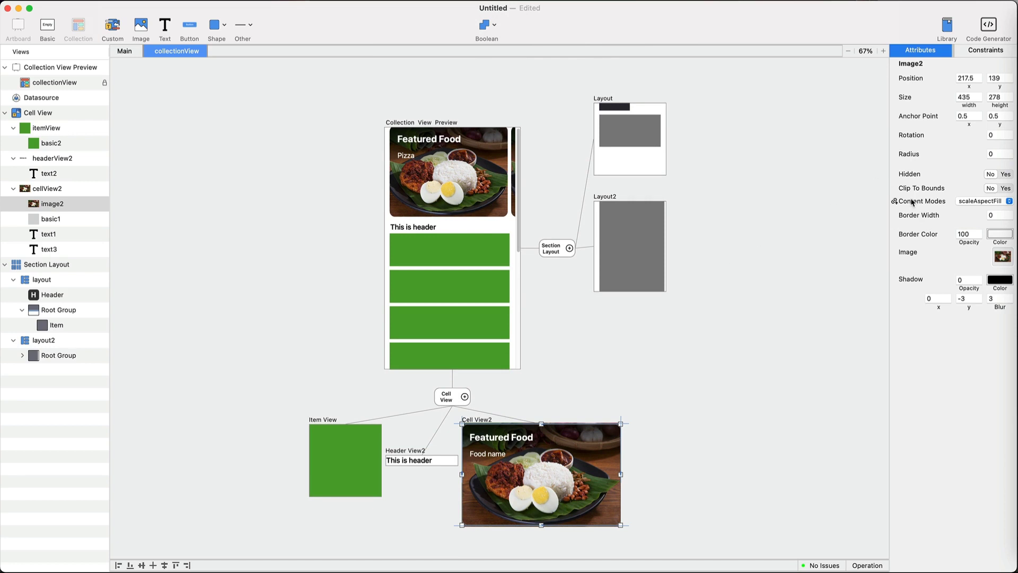
left_click(895, 253)
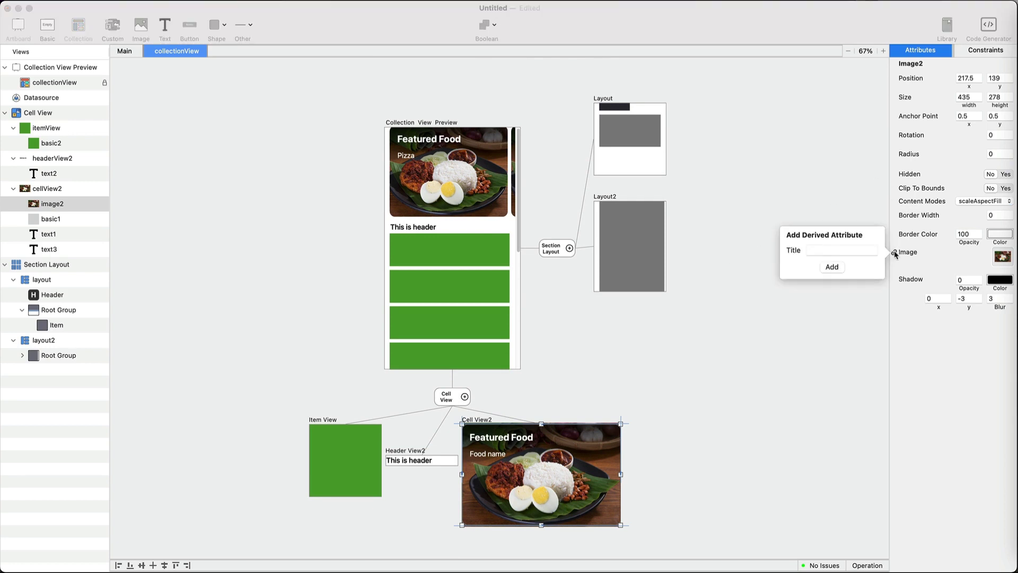
type("foodImage")
left_click(834, 269)
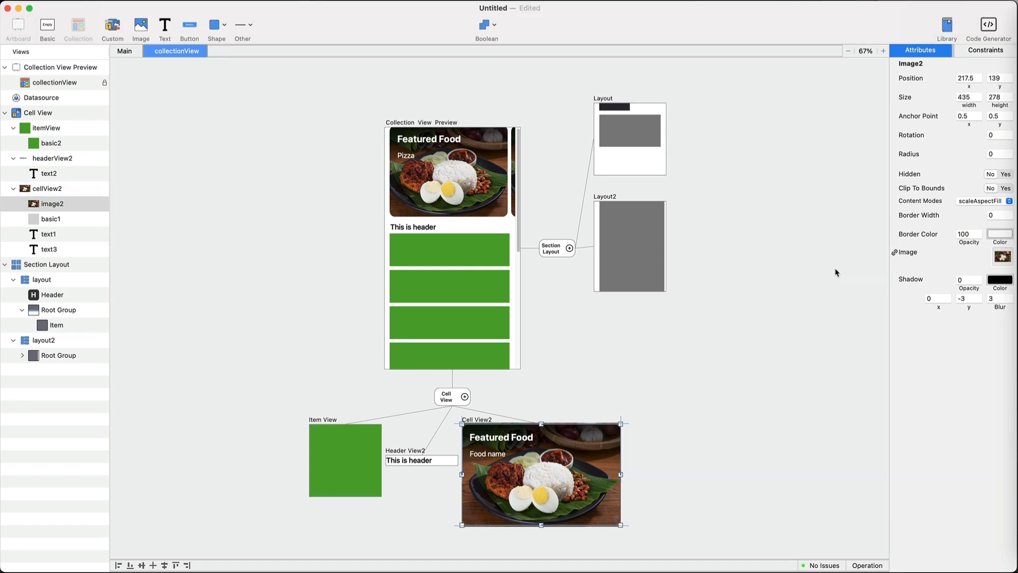
left_click(47, 191)
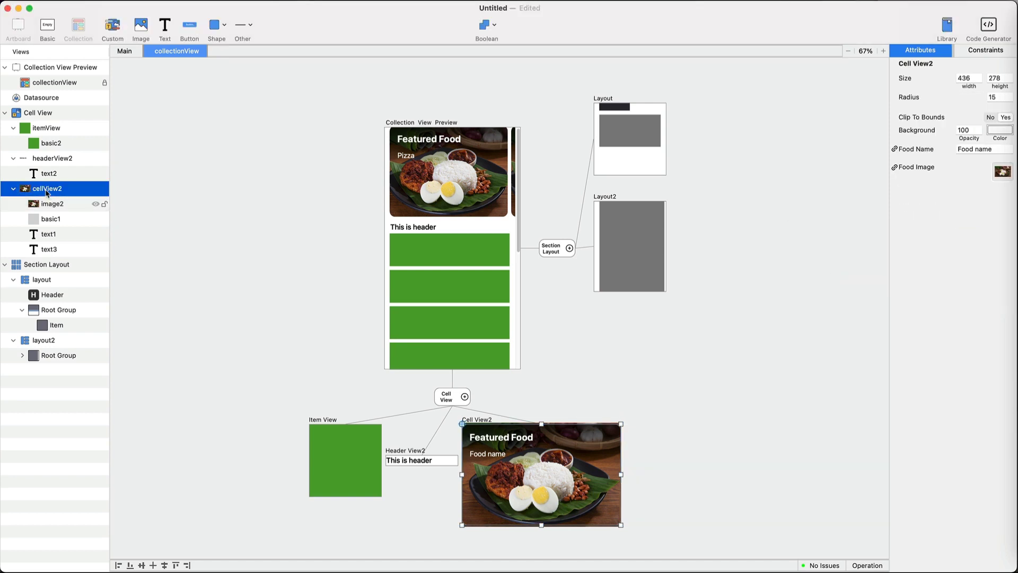
In the Datasource's top section, assign pizza.jpg from Finder's Images folder as Cell 1's Food Image.
left_click(59, 98)
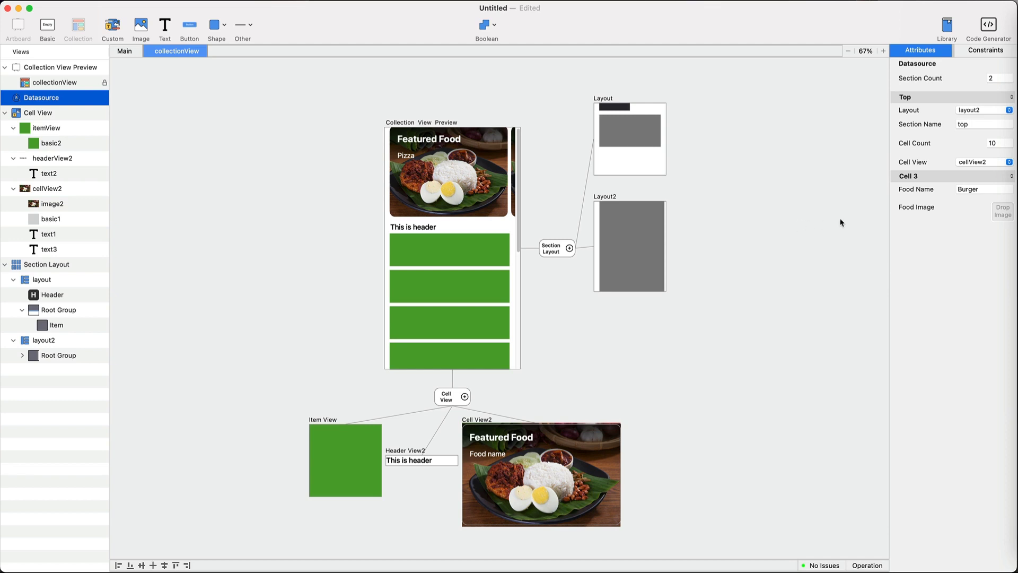
left_click(1012, 22)
left_click_drag(747, 194, 648, 192)
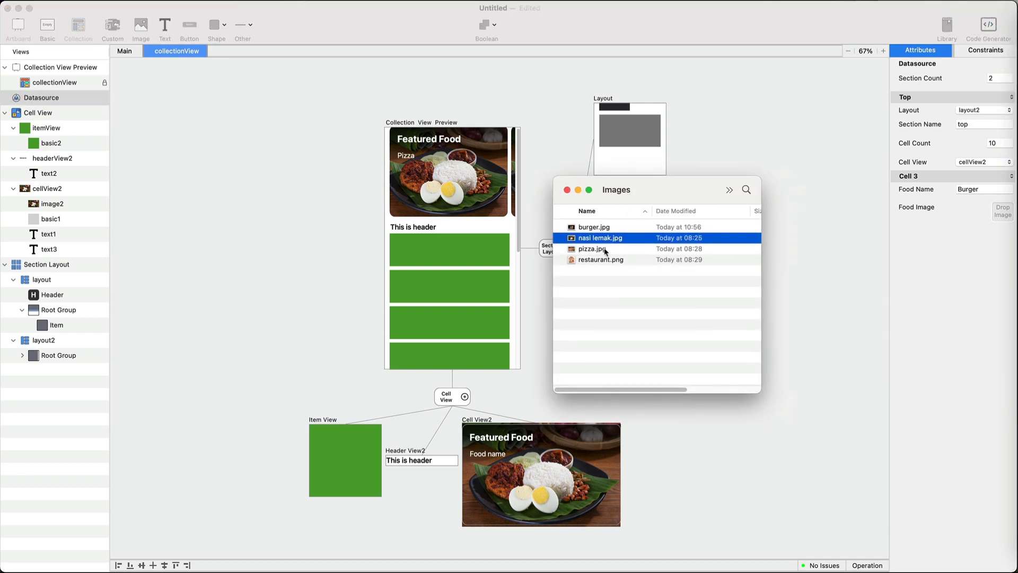
left_click(906, 189)
left_click(915, 176)
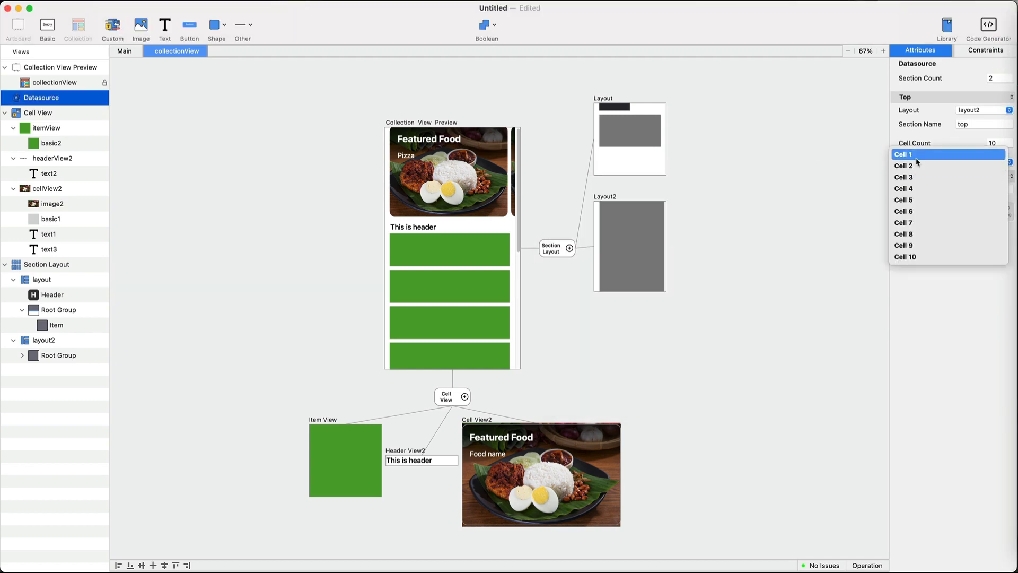
left_click(916, 155)
left_click(1012, 22)
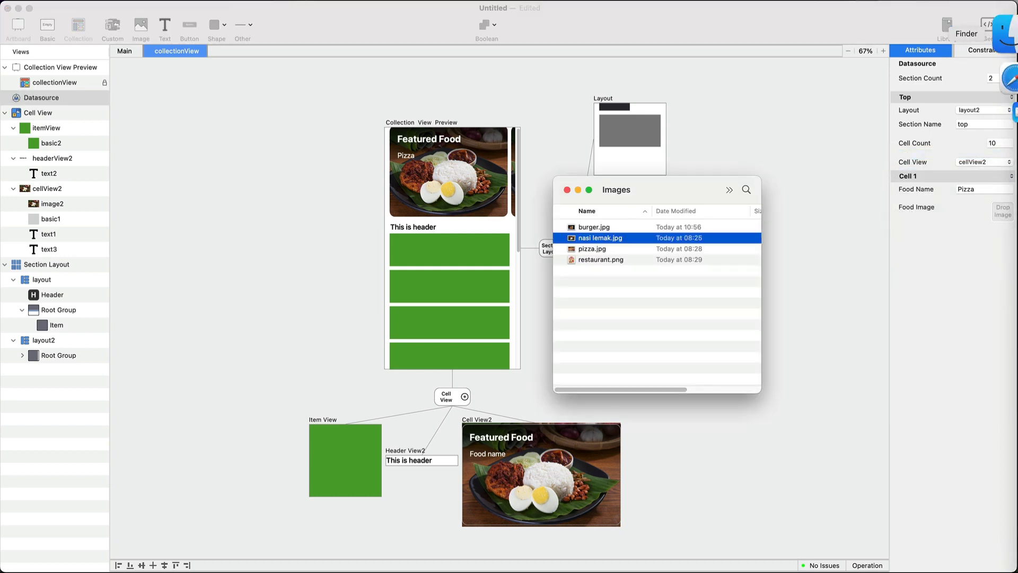
left_click_drag(592, 248, 994, 214)
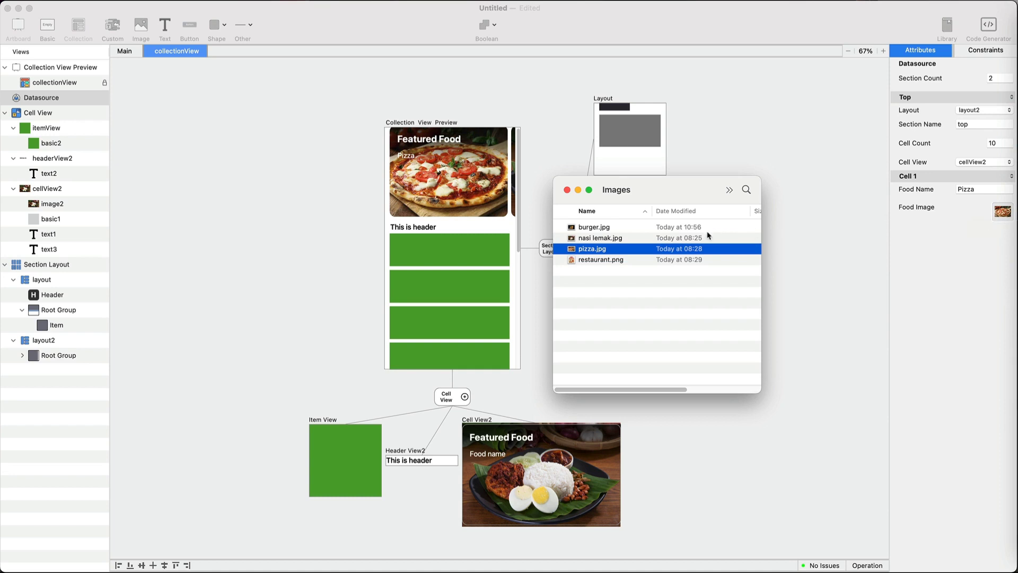
Assign nasi lemak.jpg from Finder's Images folder as Cell 2's Food Image and check its card in the preview.
left_click(945, 176)
left_click(944, 177)
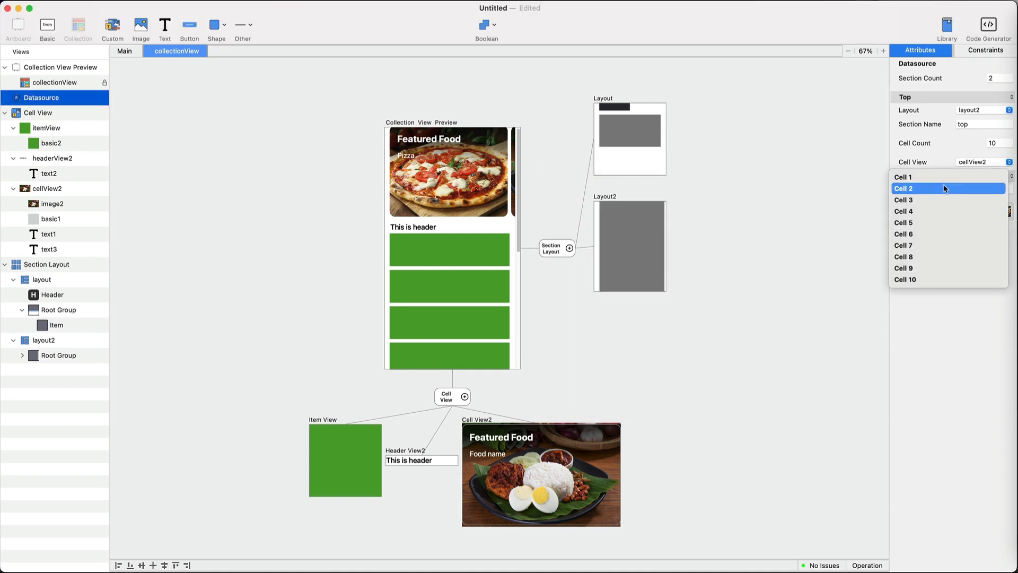
left_click(947, 188)
left_click(1007, 66)
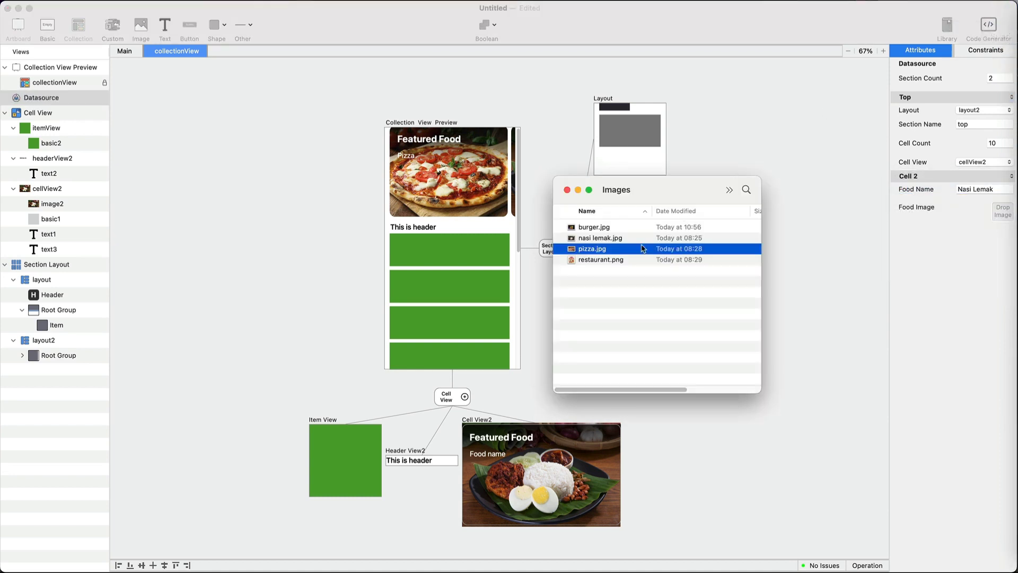
left_click_drag(593, 238, 1003, 212)
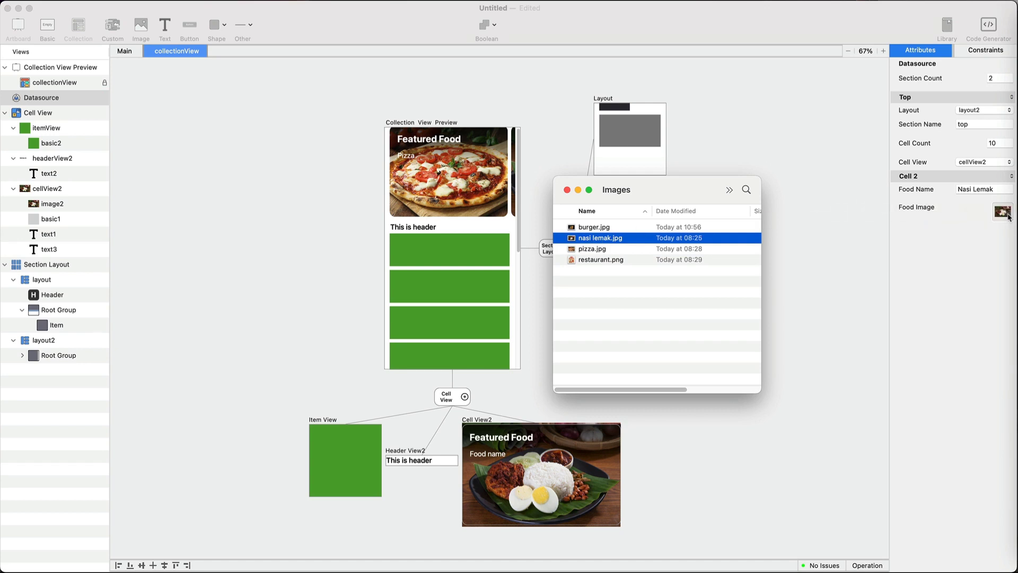
left_click(935, 243)
scroll(467, 186, "right", 3)
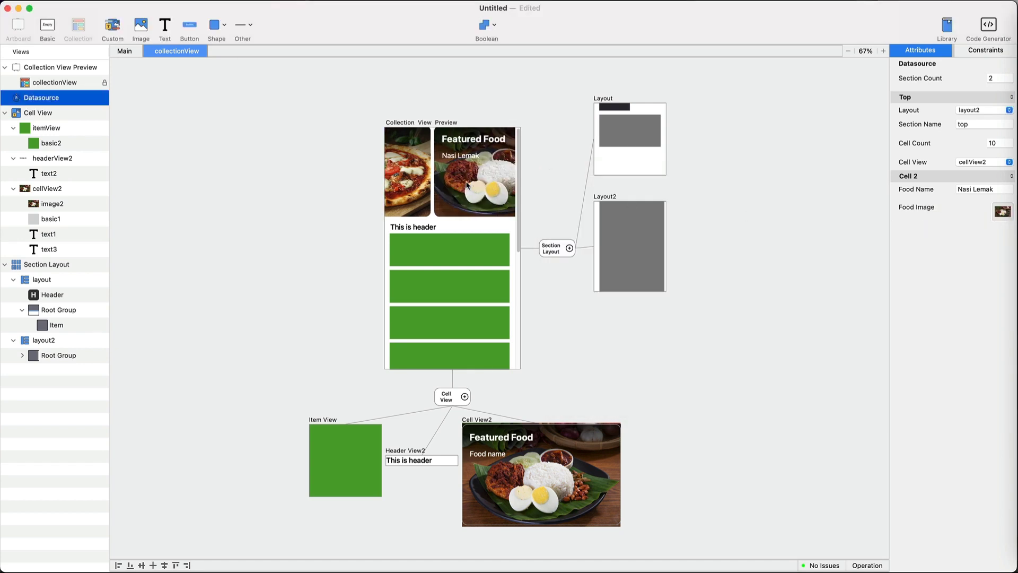
Assign burger.jpg from Finder's Images folder as Cell 3's Food Image and check the row of food cards in the preview.
left_click(973, 176)
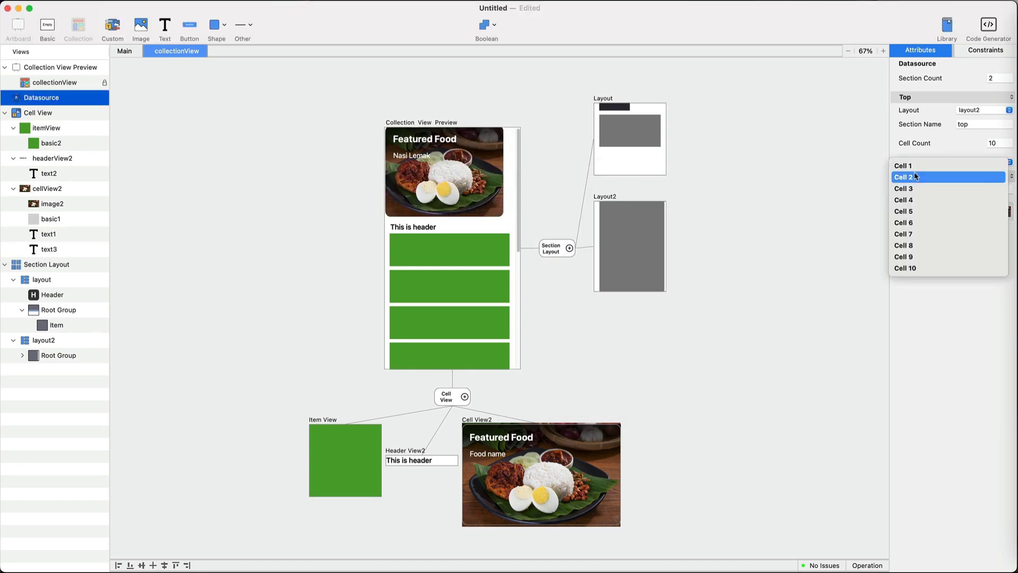
left_click(916, 189)
left_click(1005, 19)
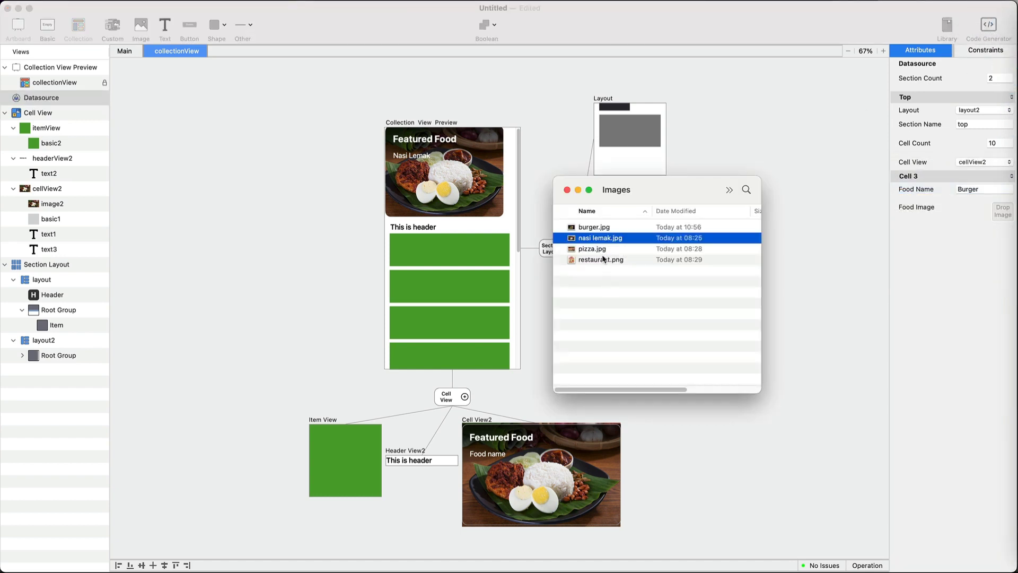
left_click_drag(602, 228, 996, 213)
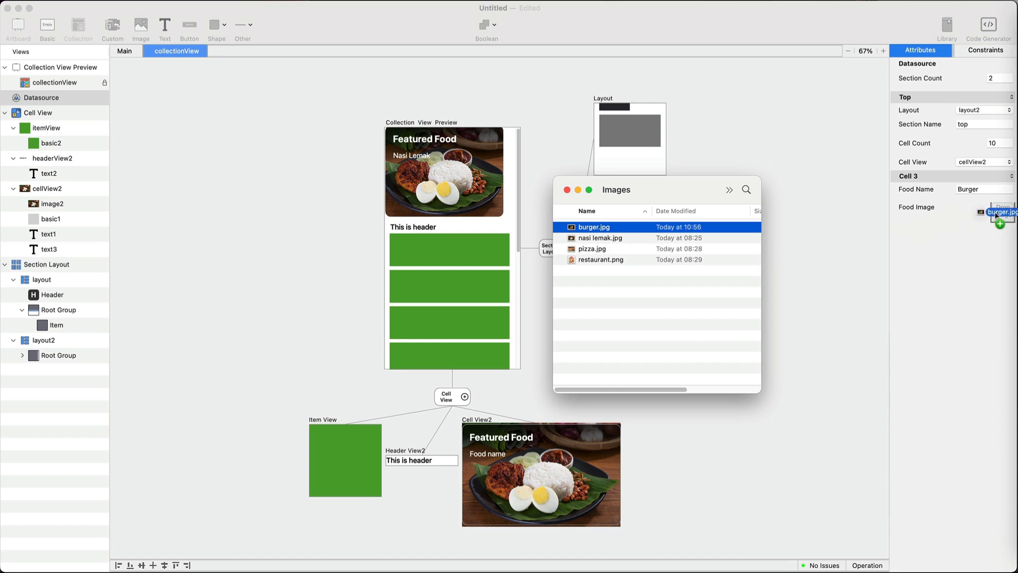
left_click(325, 204)
scroll(477, 190, "right", 3)
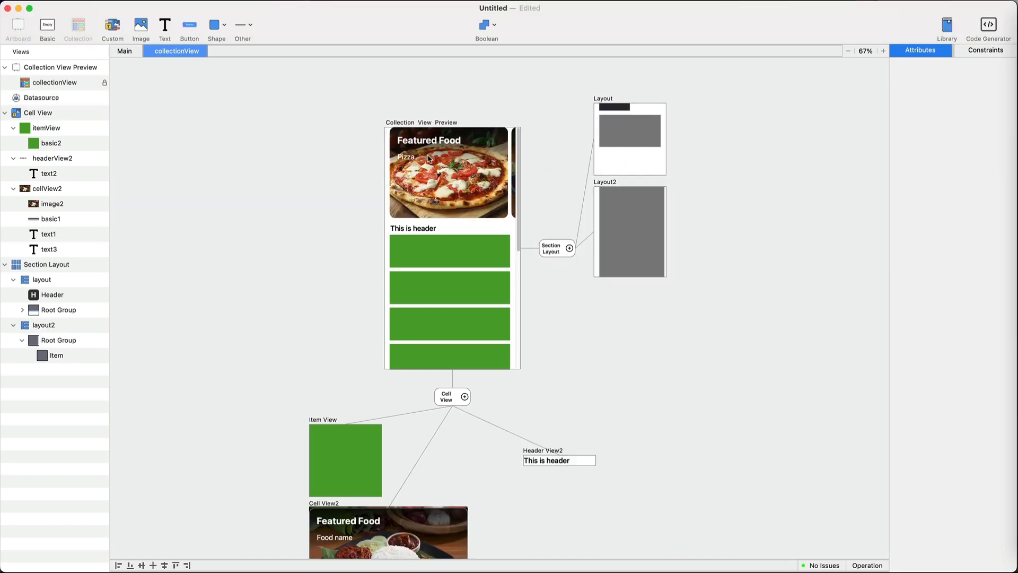
scroll(429, 158, "right", 5)
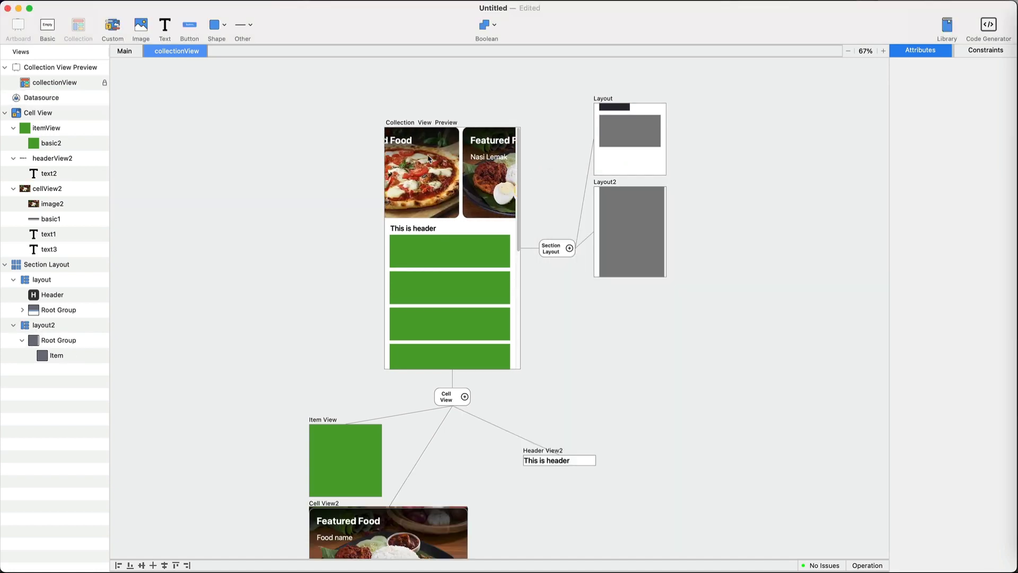
scroll(428, 158, "right", 3)
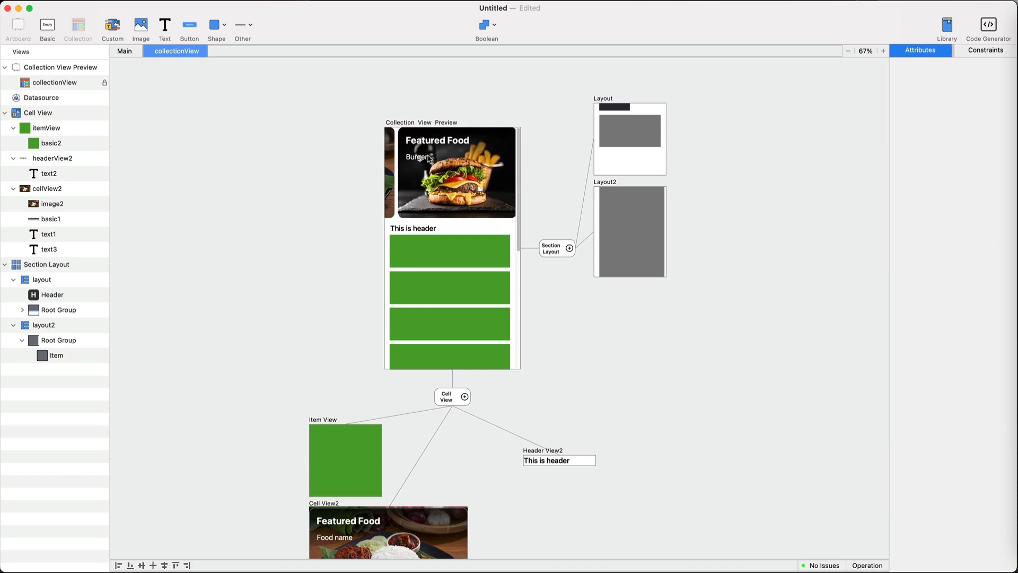
scroll(429, 158, "right", 3)
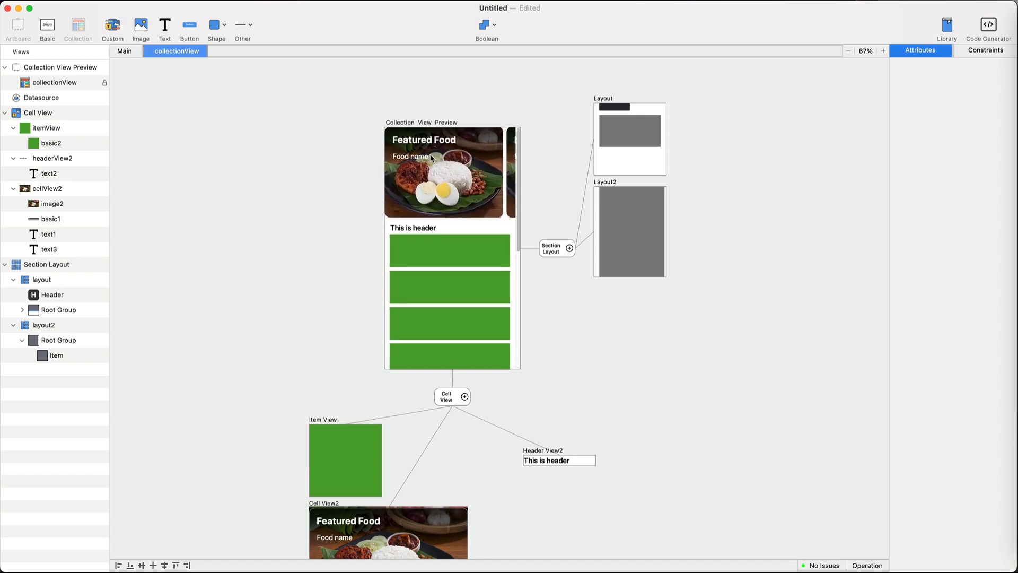
scroll(429, 158, "right", 3)
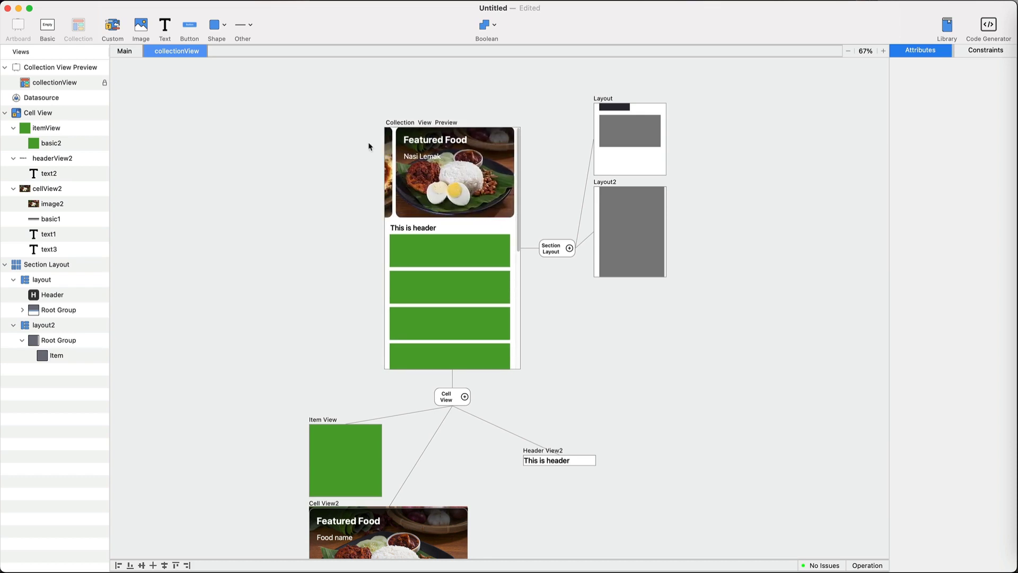